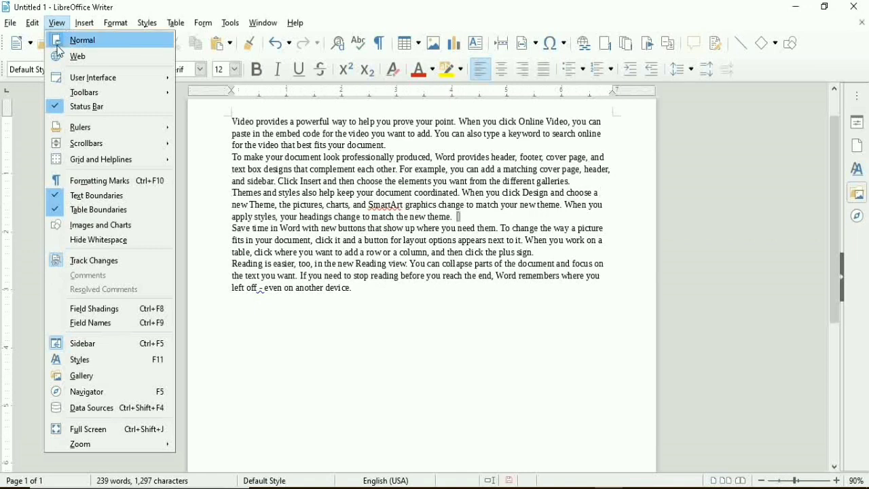
pyautogui.moveTo(99, 95)
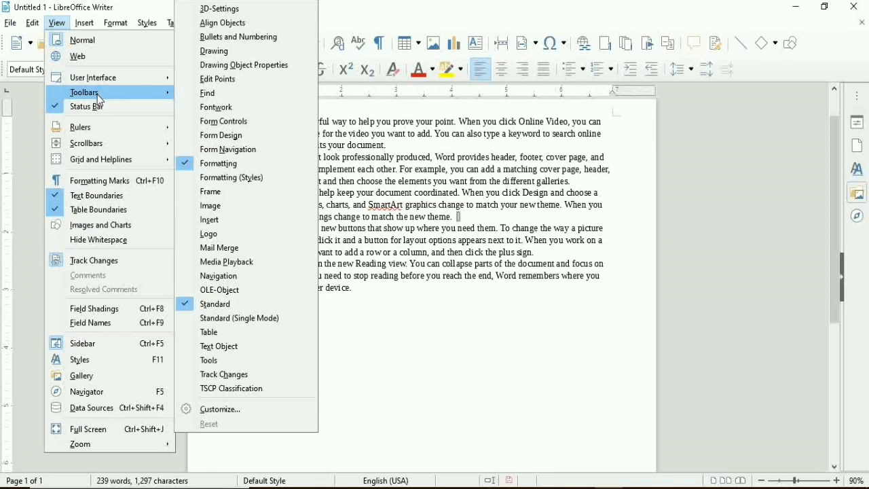
pyautogui.moveTo(111, 133)
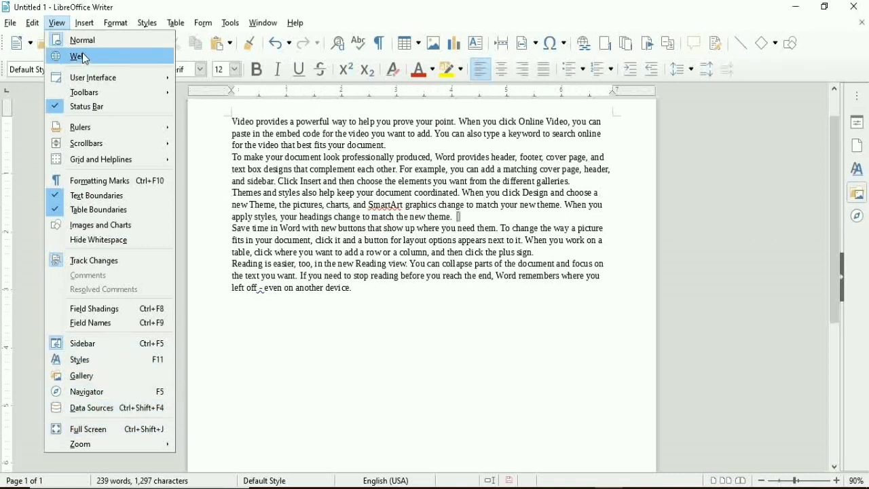
pyautogui.moveTo(90, 28)
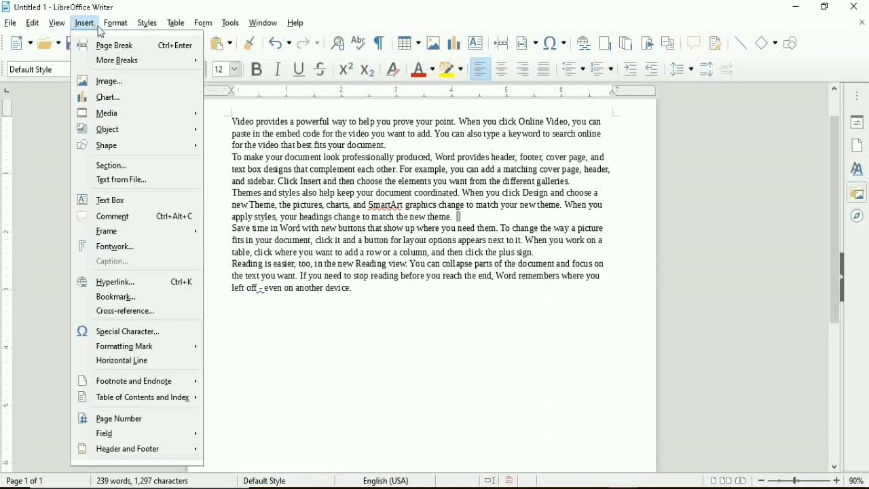
pyautogui.click(89, 28)
pyautogui.click(86, 29)
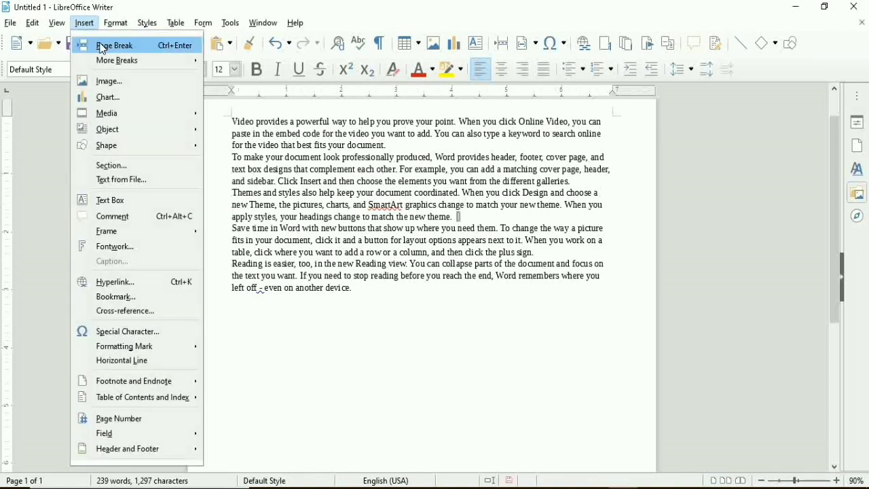
# Step: Insert a page break after the paragraph ending "click the plus sign.", view the split pages, and undo the break
pyautogui.click(535, 255)
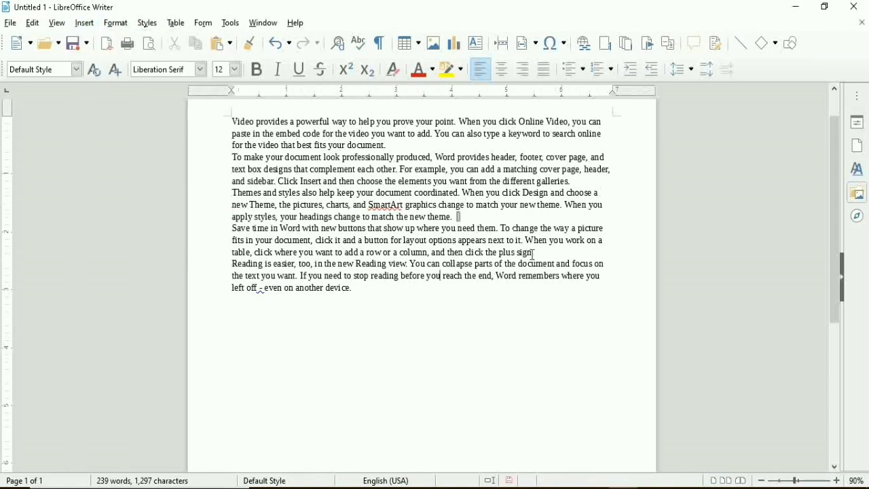
pyautogui.click(540, 254)
pyautogui.click(85, 24)
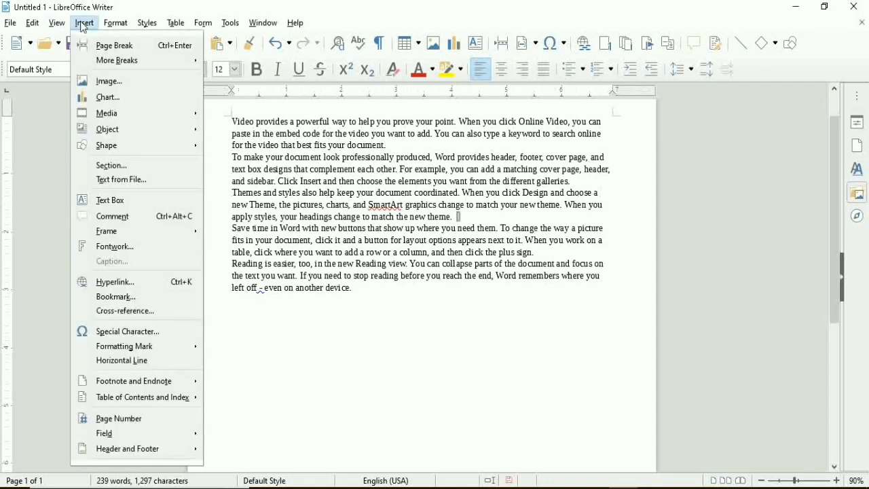
pyautogui.click(109, 46)
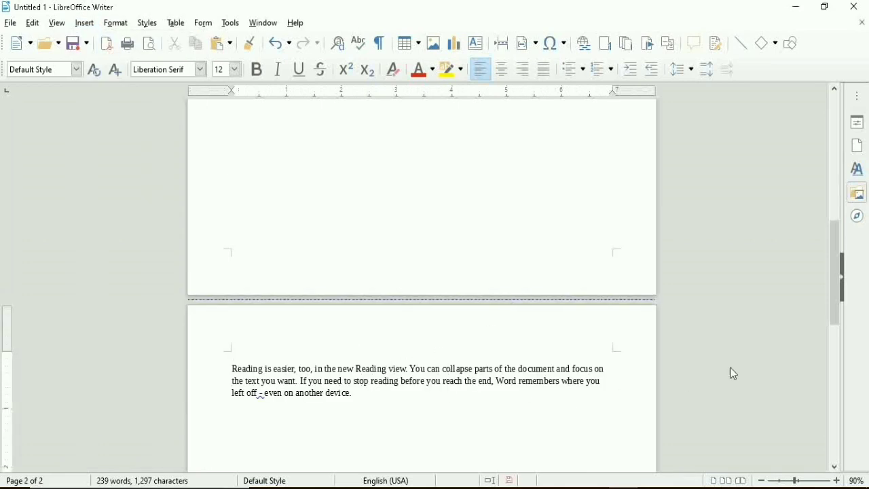
pyautogui.moveTo(833, 295); pyautogui.dragTo(828, 168)
pyautogui.hotkey('ctrl', 'z')
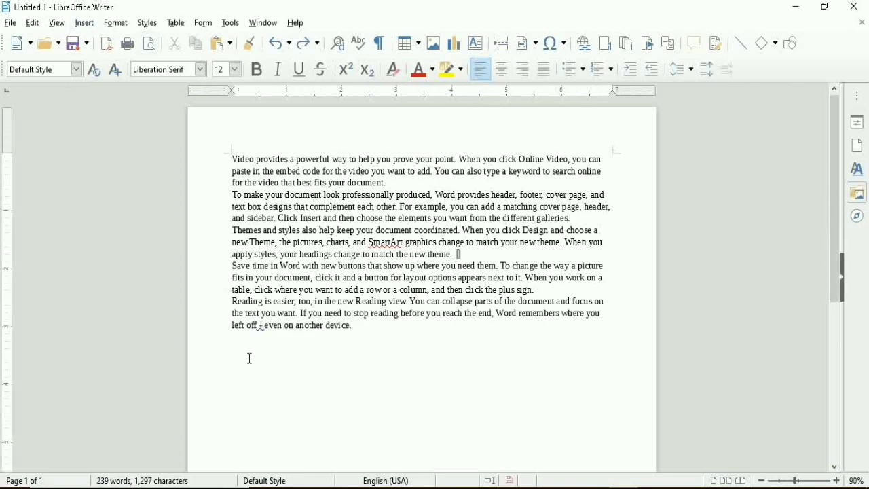
# Step: Insert a manual row break at the end of the first paragraph and remove it again
pyautogui.click(90, 24)
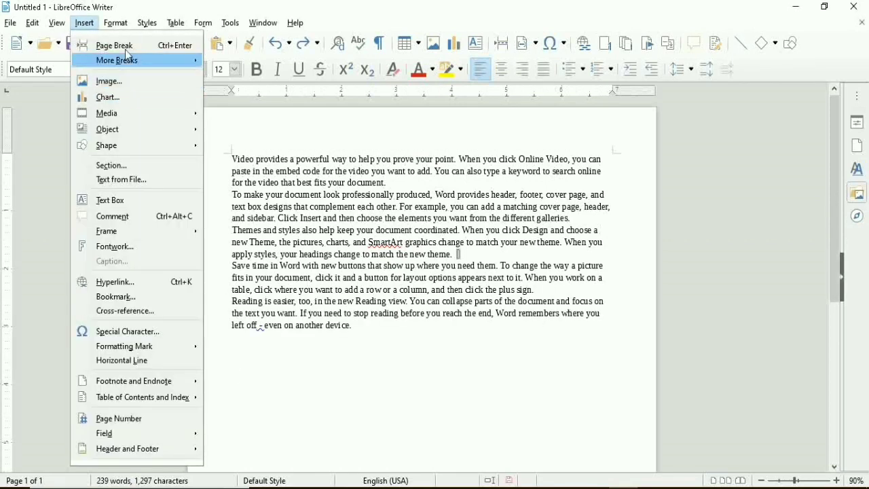
pyautogui.moveTo(159, 62)
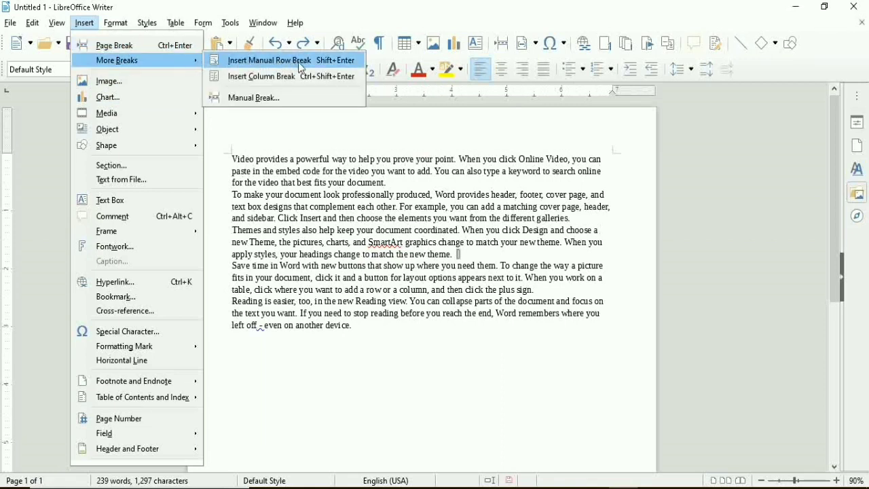
pyautogui.click(391, 182)
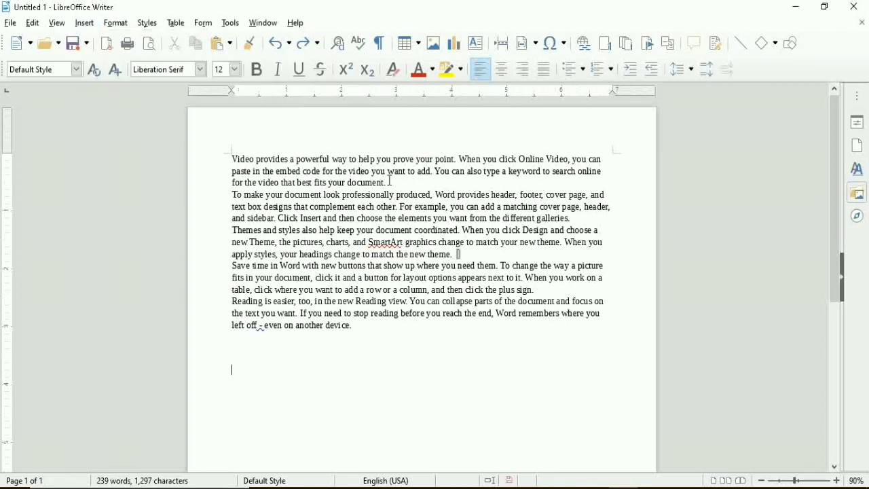
pyautogui.click(84, 25)
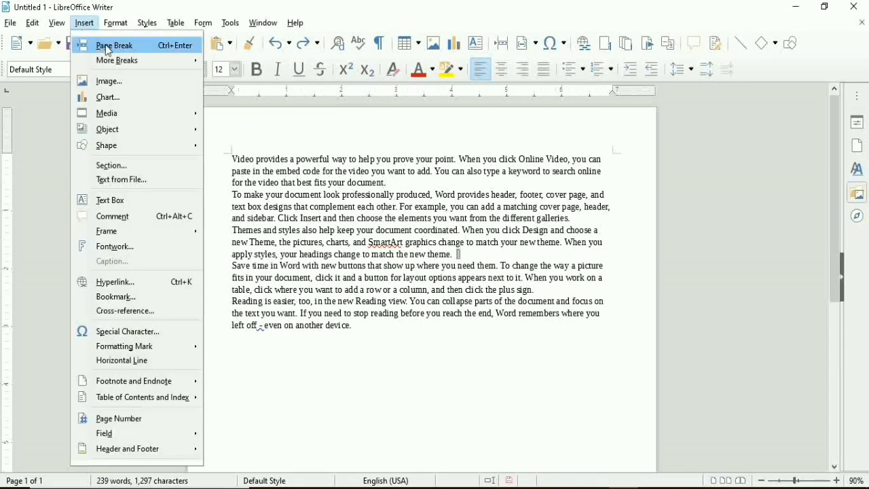
pyautogui.moveTo(153, 61)
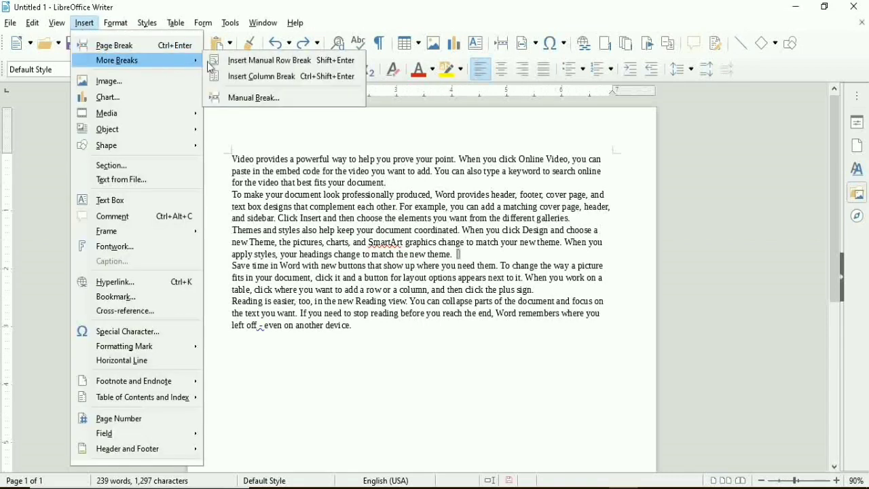
pyautogui.click(299, 62)
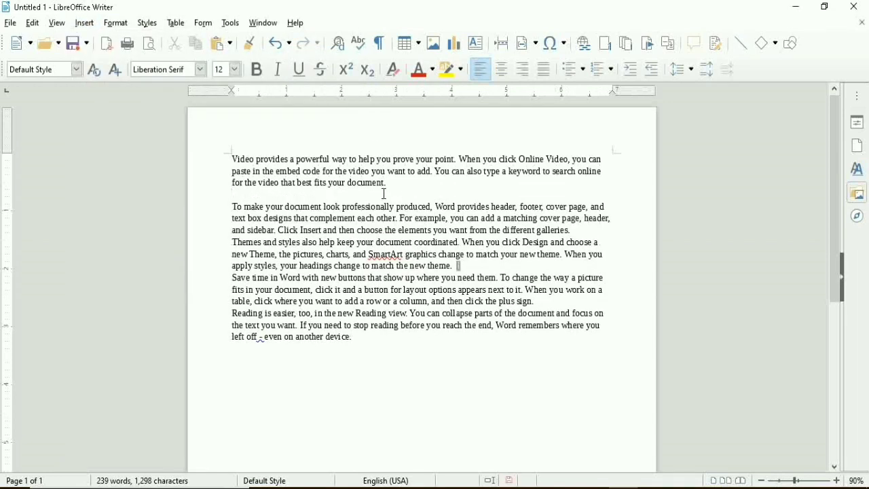
pyautogui.press('BackSpace')
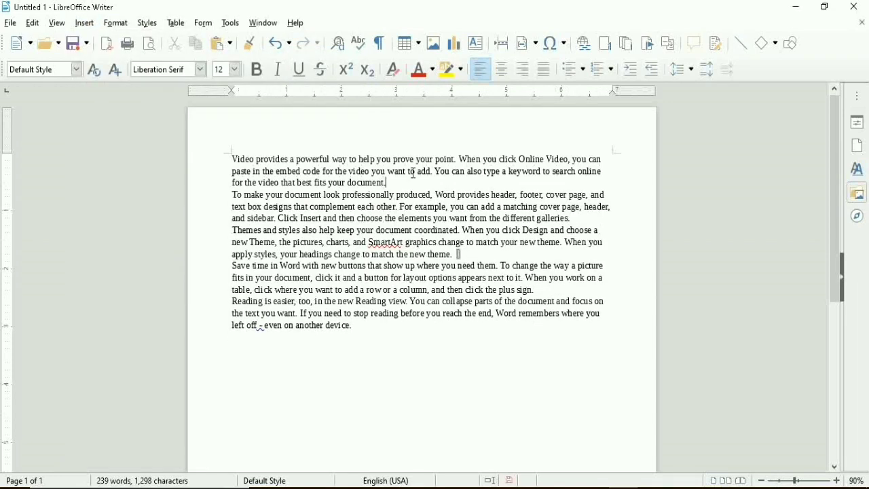
# Step: Open the Insert Image dialog to view the available image files and close it without inserting one
pyautogui.click(84, 24)
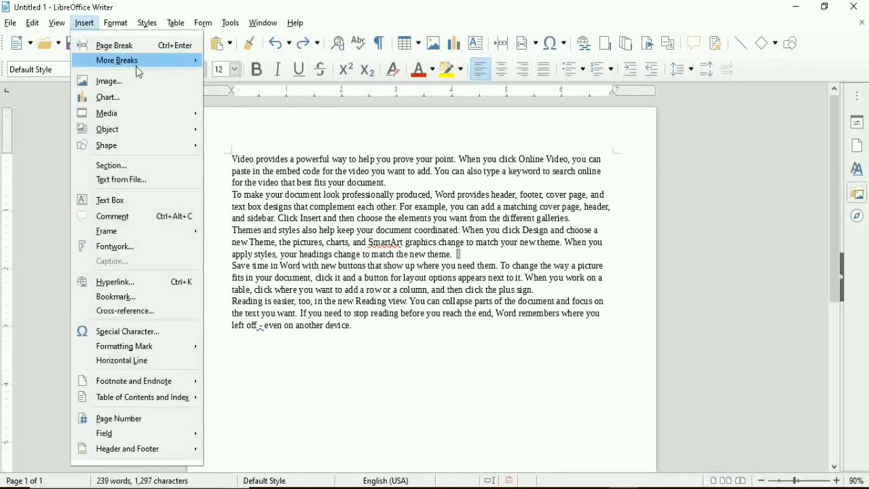
pyautogui.moveTo(136, 65)
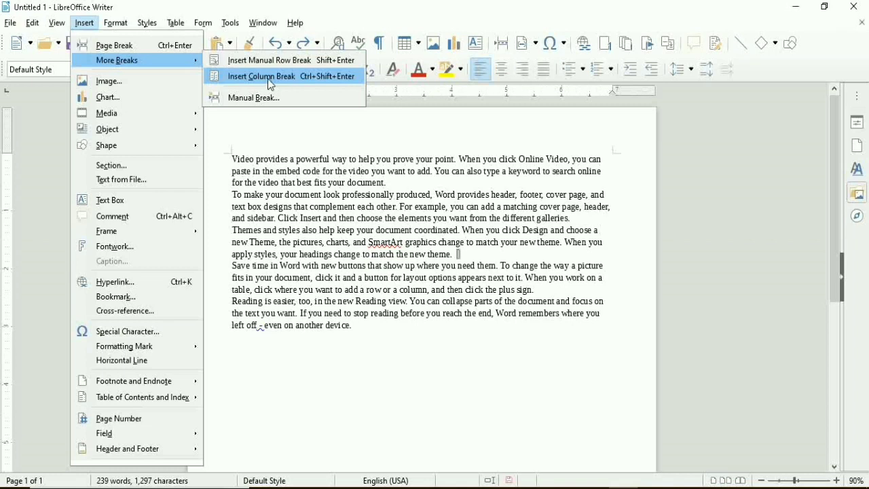
pyautogui.click(163, 82)
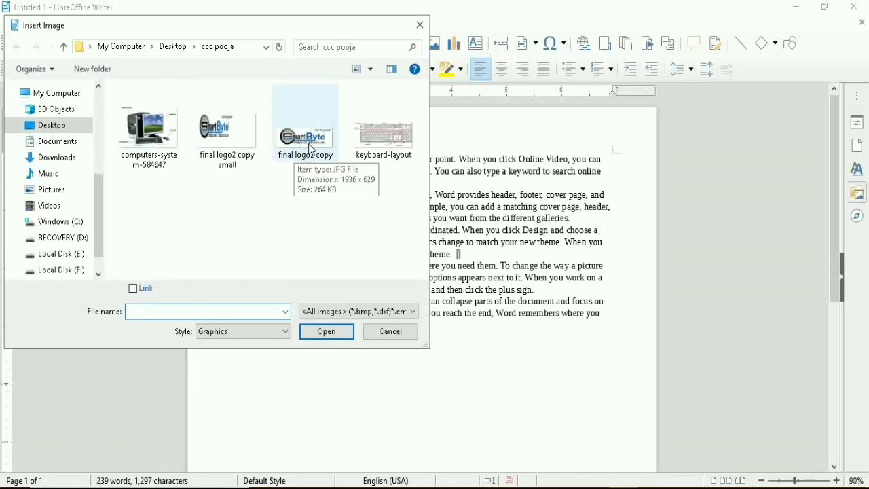
pyautogui.click(398, 335)
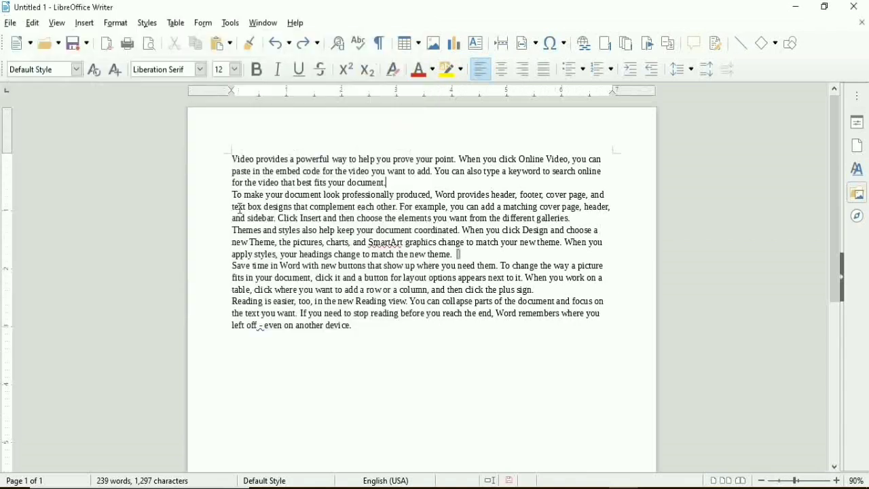
pyautogui.click(84, 23)
pyautogui.moveTo(128, 116)
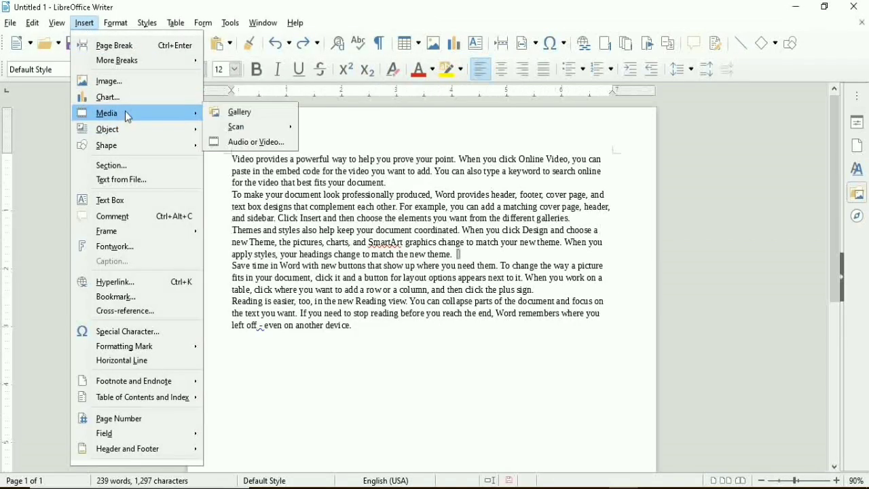
pyautogui.click(235, 350)
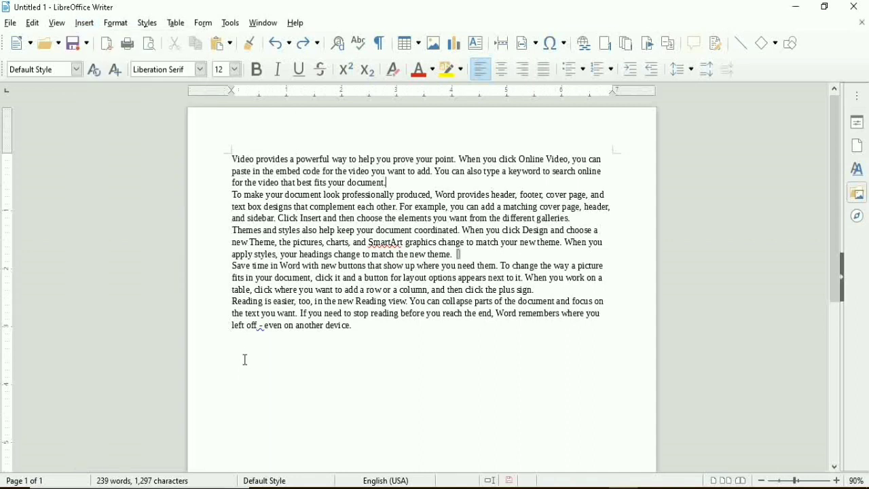
# Step: Insert a default column chart below the text and view its data table
pyautogui.click(84, 23)
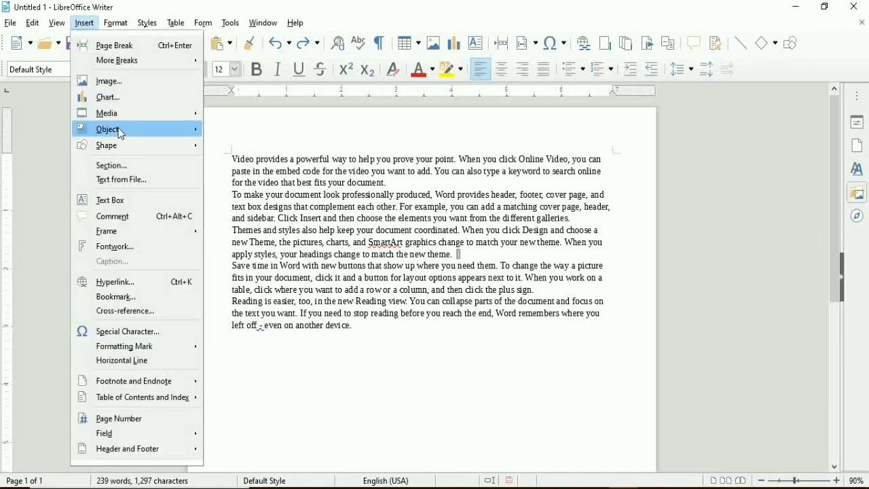
pyautogui.click(121, 103)
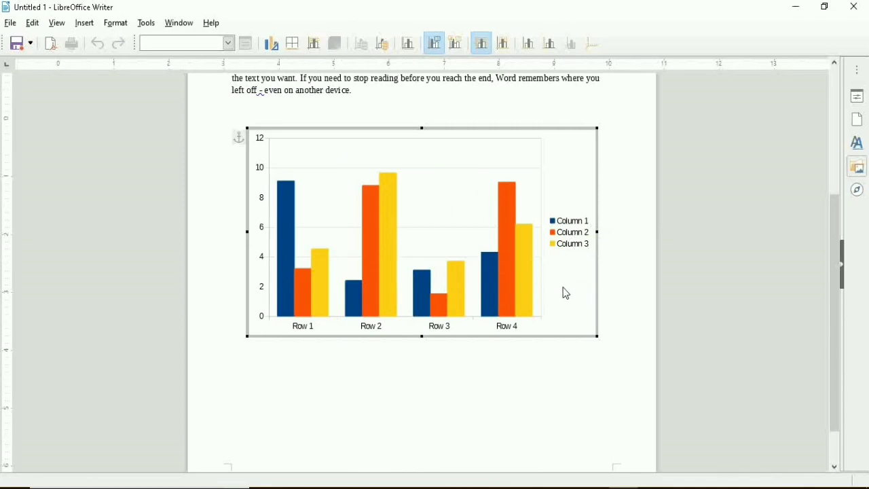
pyautogui.click(520, 239)
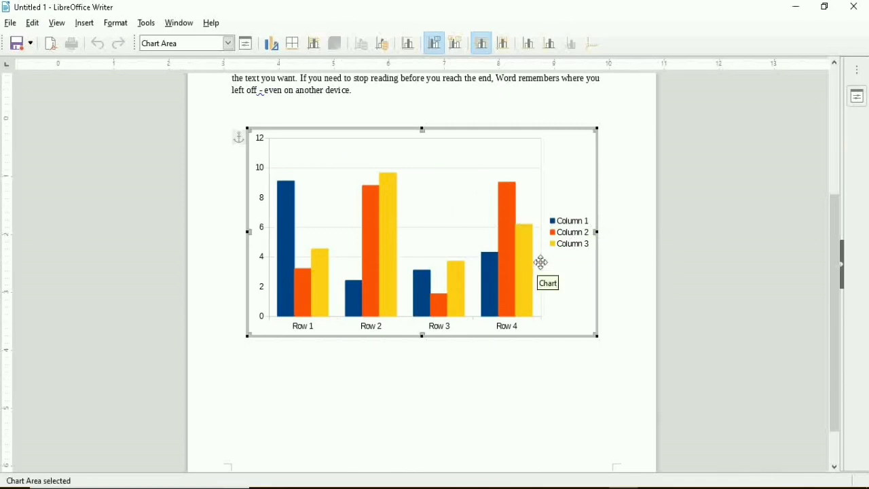
pyautogui.rightClick(555, 284)
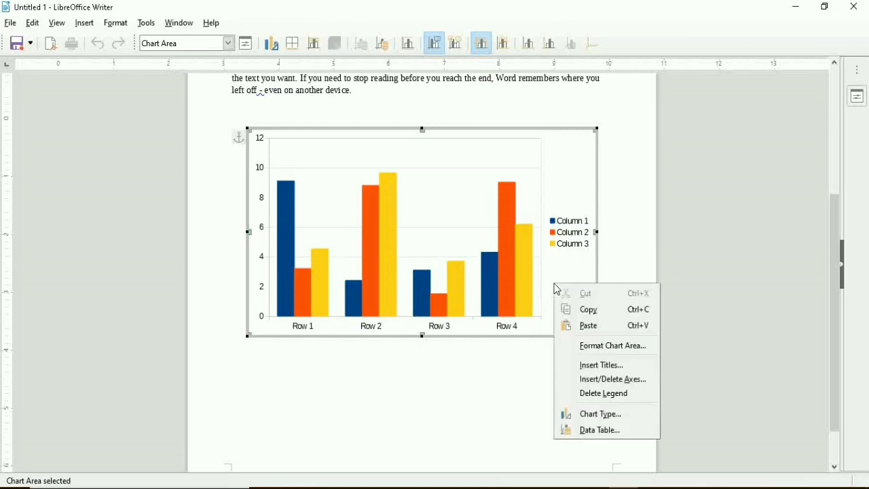
pyautogui.click(612, 431)
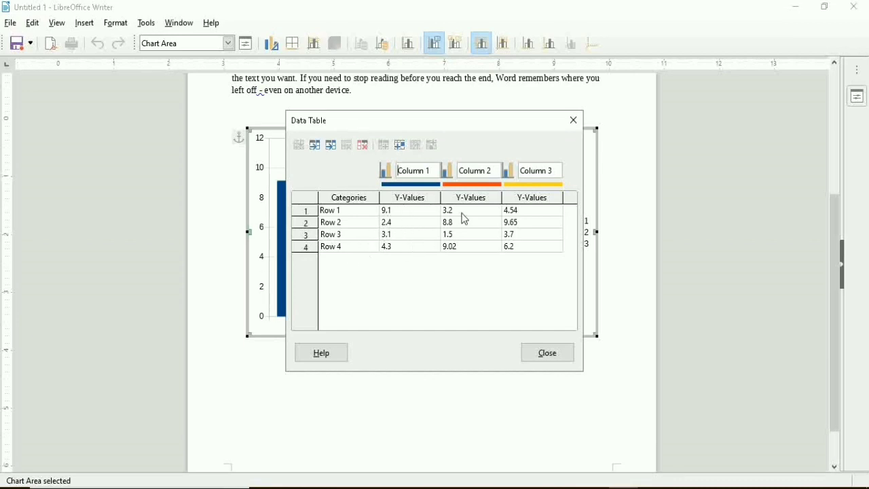
pyautogui.click(574, 121)
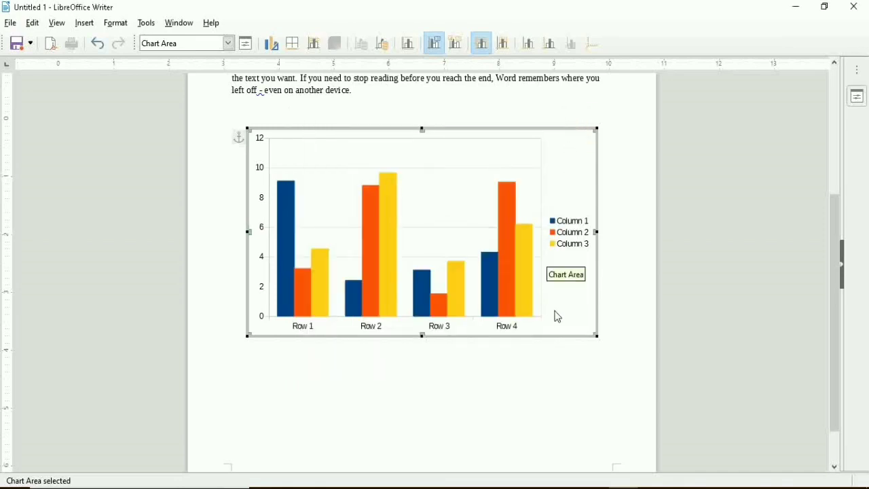
# Step: Exit chart editing and delete the chart object from the document
pyautogui.press('Escape')
pyautogui.rightClick(516, 323)
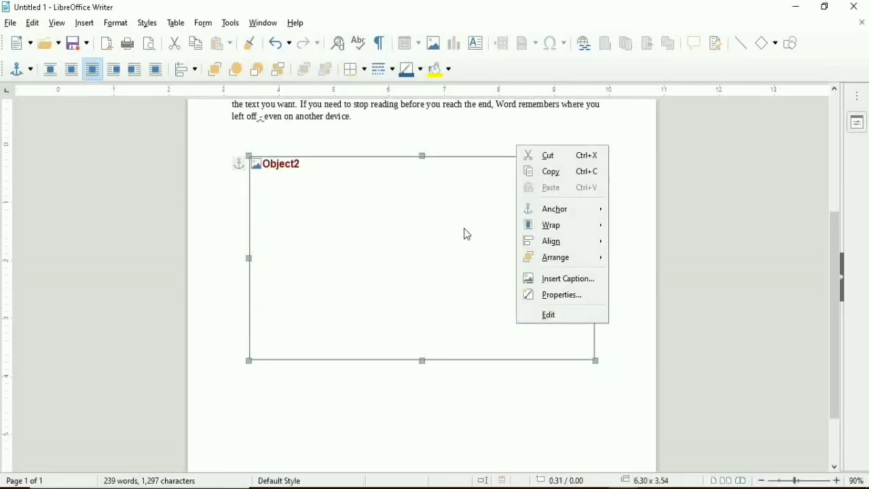
pyautogui.click(439, 155)
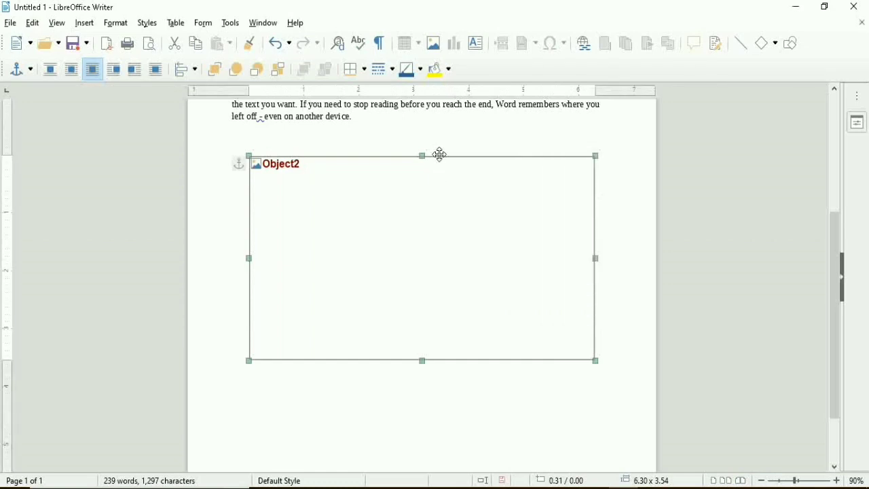
pyautogui.press('Delete')
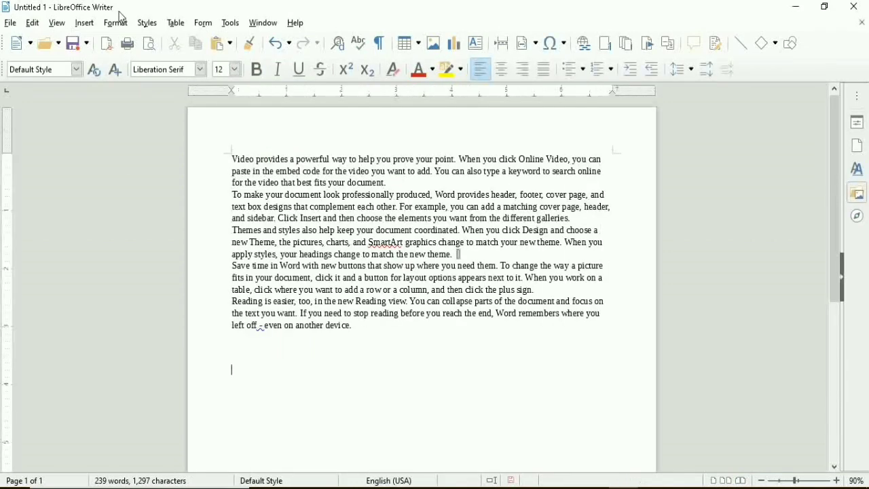
# Step: Insert a formula object on the empty line below the last paragraph
pyautogui.click(85, 23)
pyautogui.moveTo(131, 155)
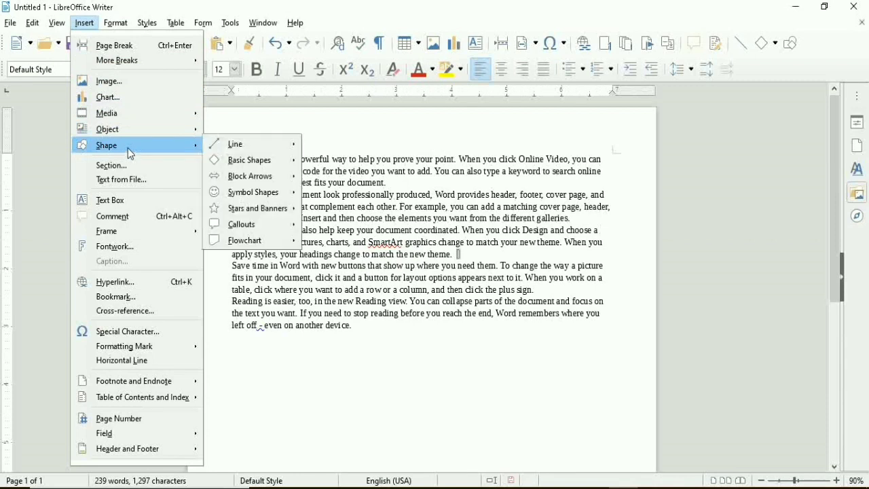
pyautogui.moveTo(128, 134)
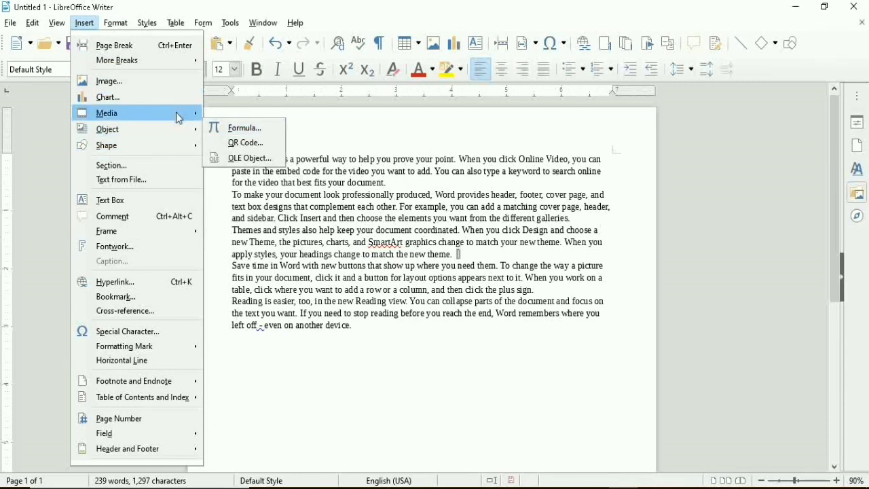
pyautogui.moveTo(183, 120)
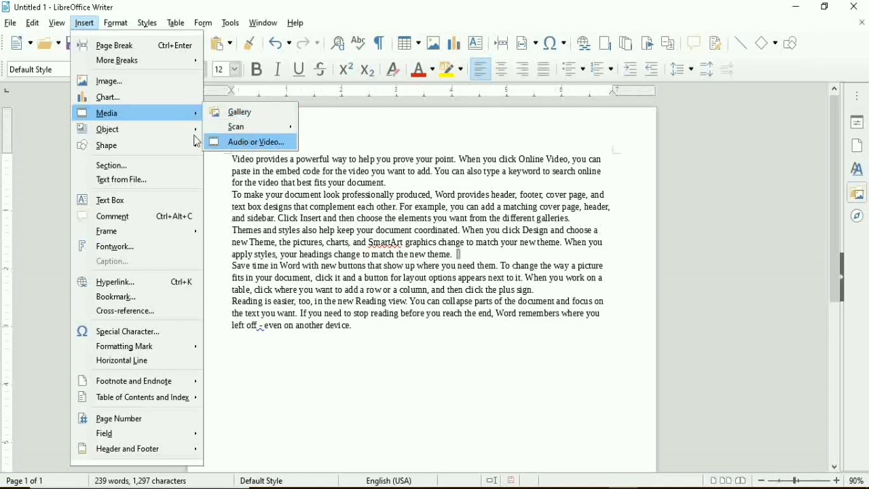
pyautogui.moveTo(173, 135)
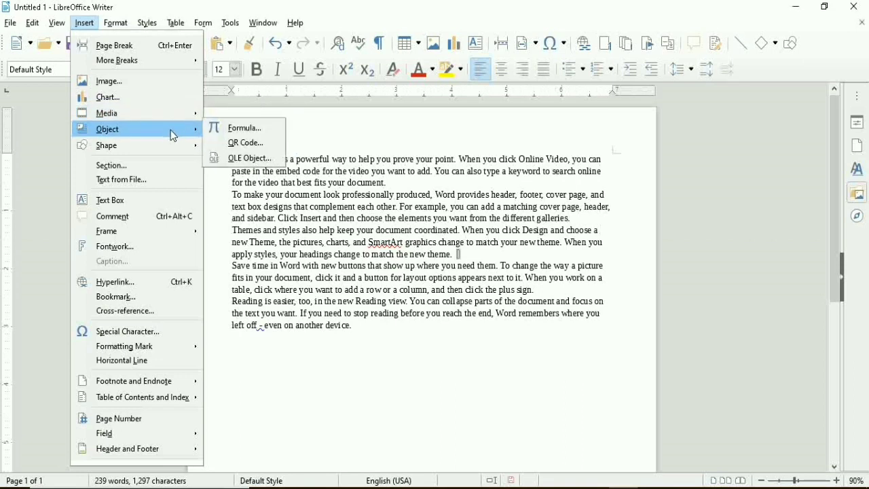
pyautogui.click(260, 135)
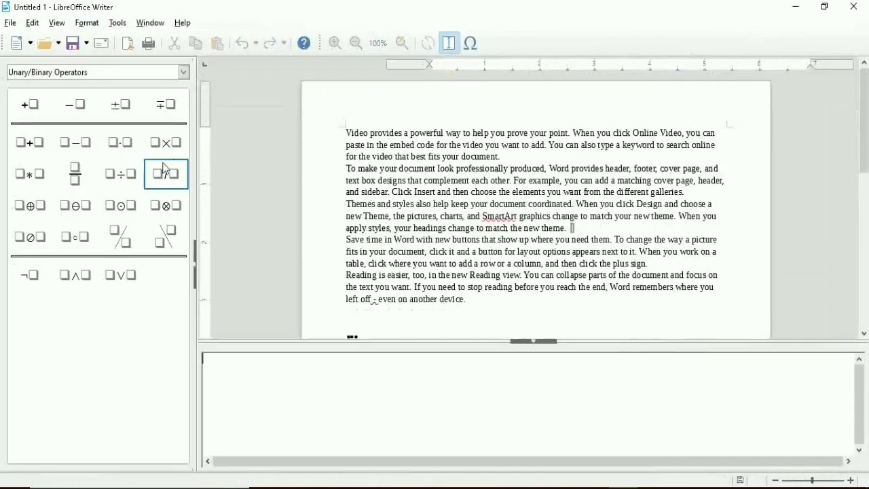
# Step: Exit formula editing and draw an isosceles triangle about 1.77 by 1.97 in over the third to fifth paragraphs
pyautogui.click(469, 302)
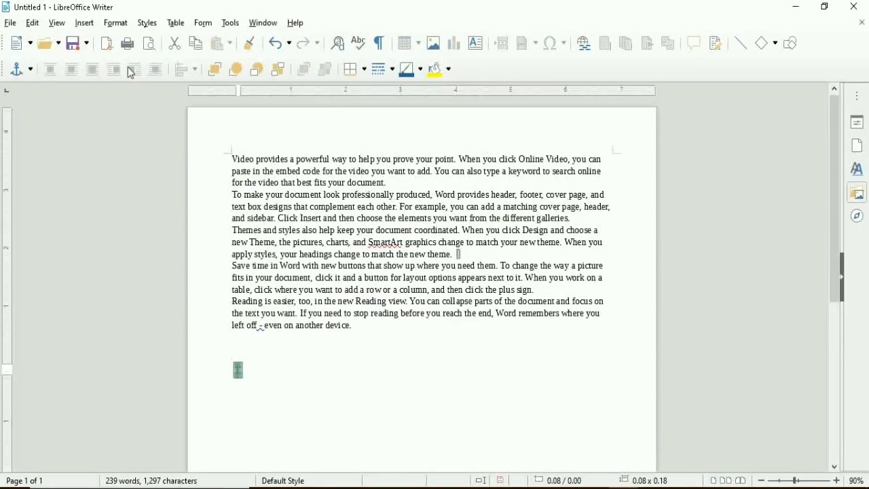
pyautogui.click(84, 23)
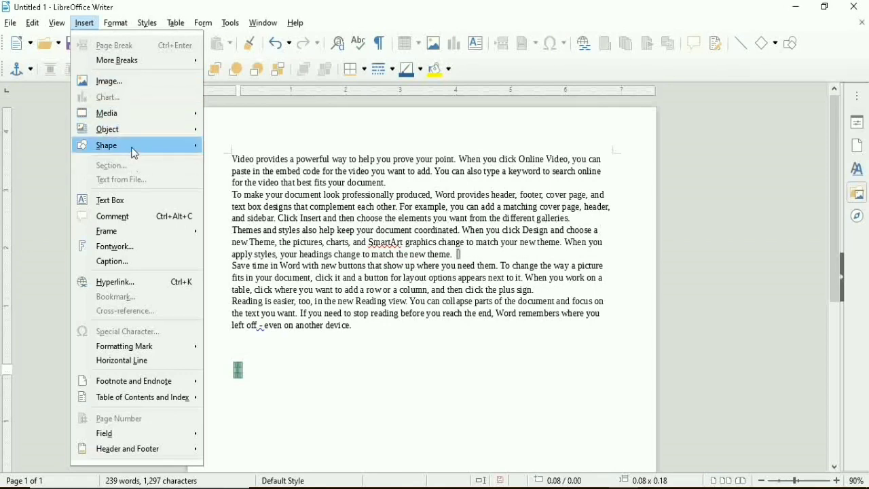
pyautogui.moveTo(106, 30)
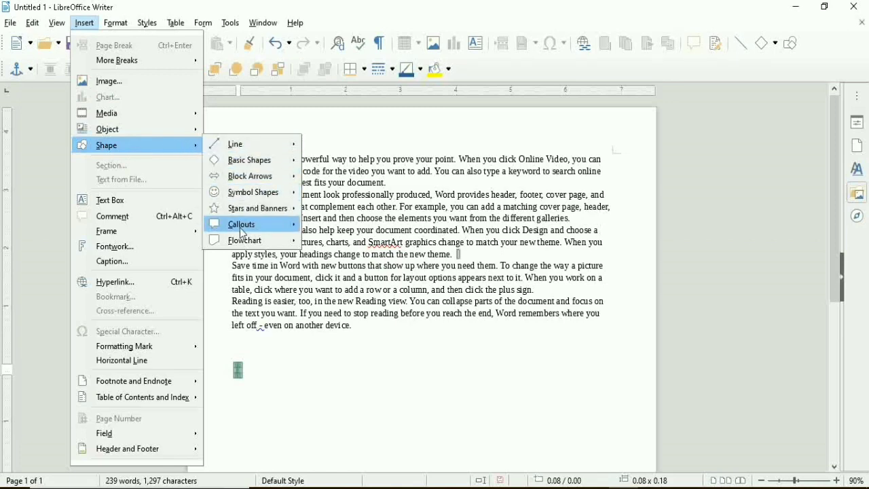
pyautogui.moveTo(234, 169)
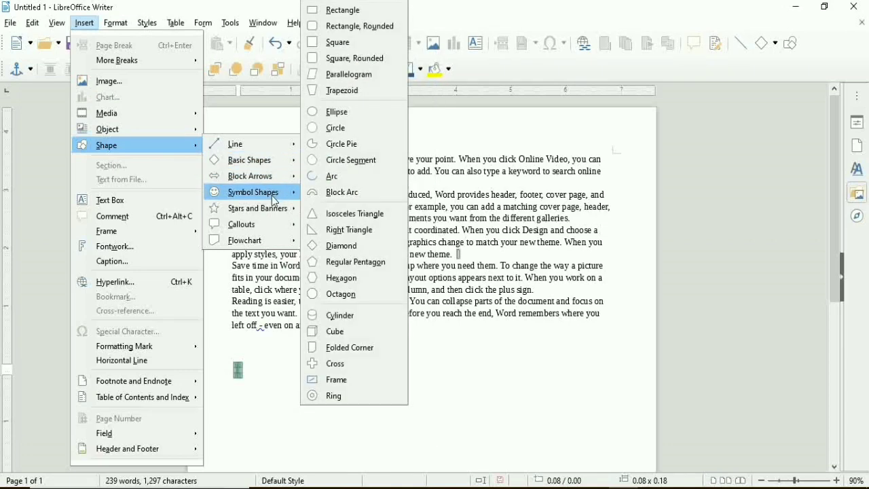
pyautogui.moveTo(281, 241)
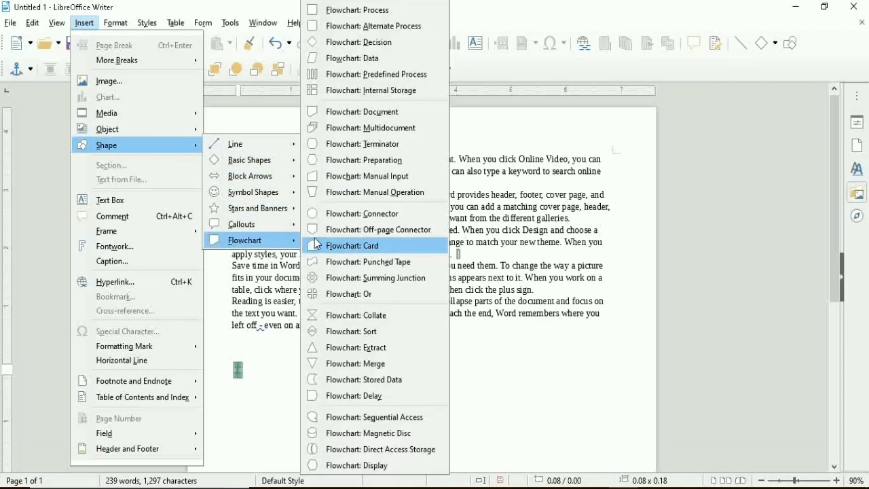
pyautogui.moveTo(273, 143)
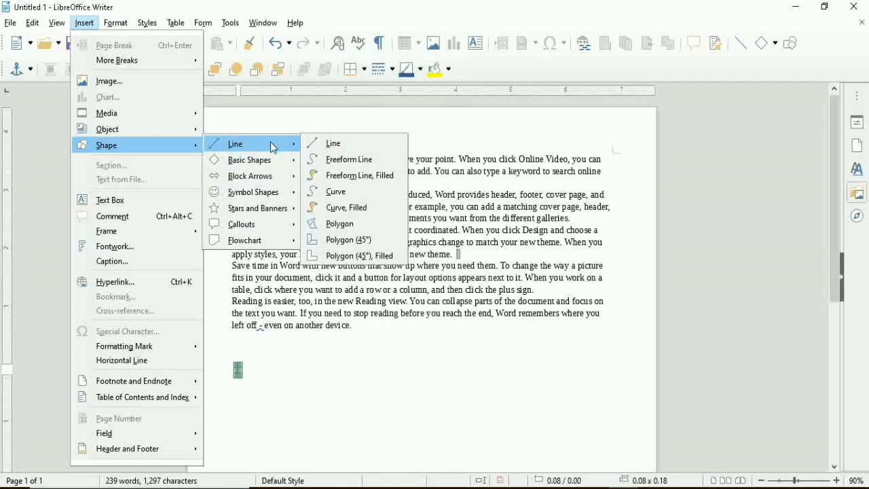
pyautogui.moveTo(268, 198)
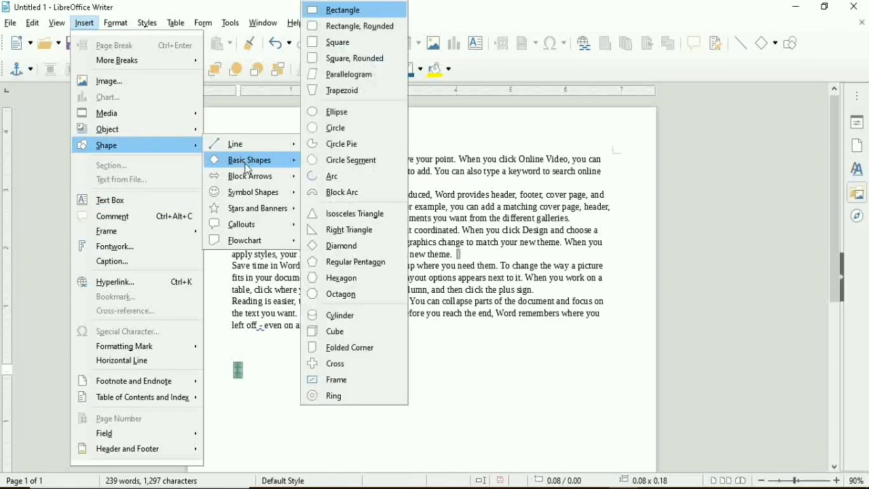
pyautogui.click(343, 214)
pyautogui.moveTo(287, 222); pyautogui.dragTo(388, 337)
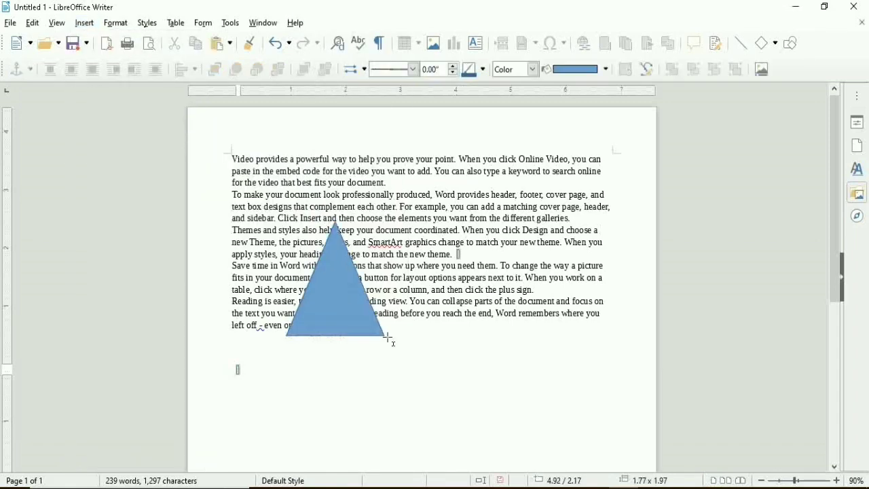
# Step: Move the triangle down so it extends below the last paragraph, and view its area fill styles
pyautogui.moveTo(325, 305); pyautogui.dragTo(337, 352)
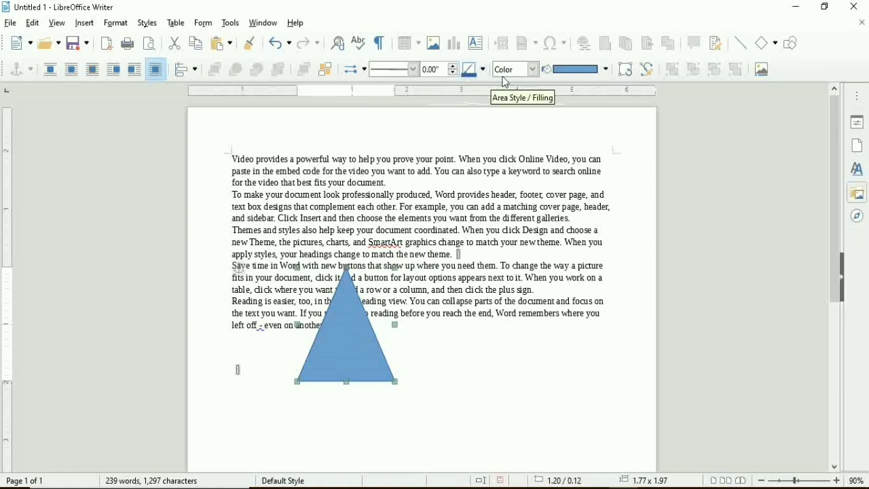
pyautogui.click(526, 69)
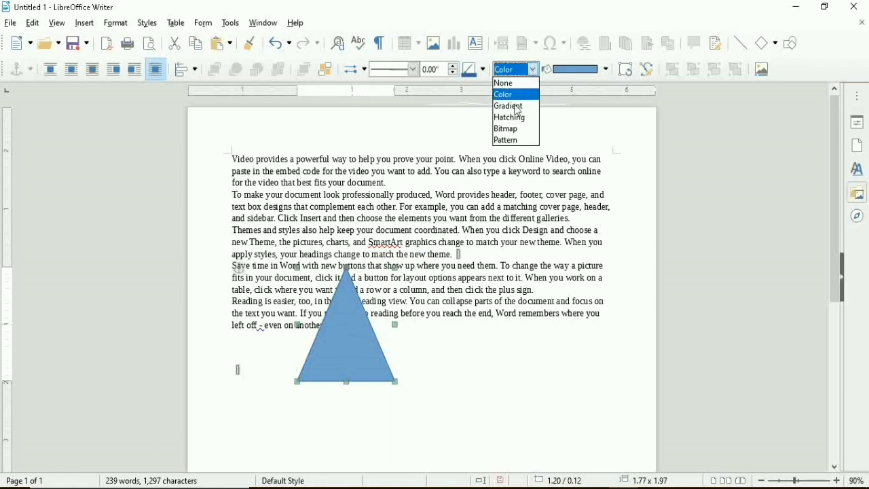
pyautogui.click(574, 70)
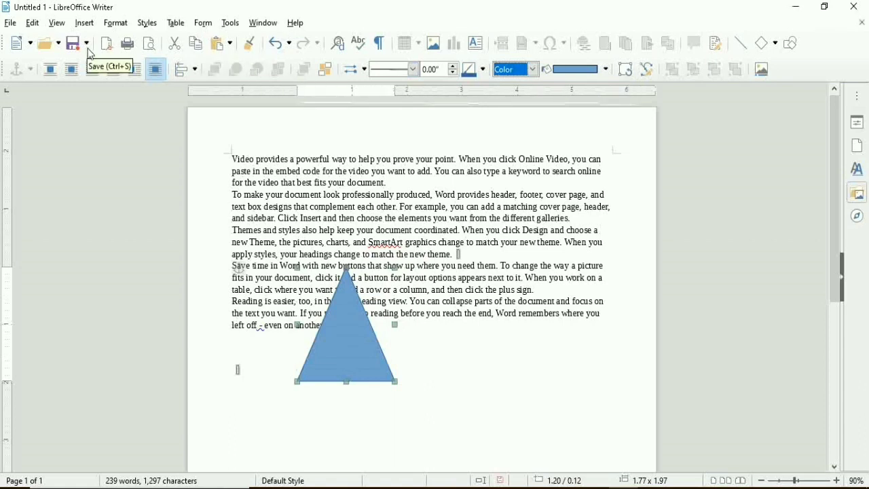
# Step: Delete the triangle from the document
pyautogui.click(338, 336)
pyautogui.press('Delete')
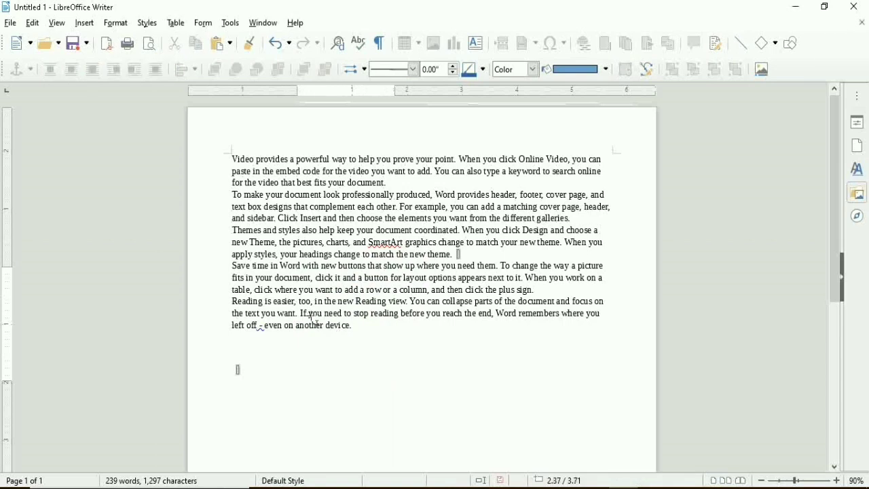
# Step: Open the Insert Section dialog to view its settings and close it without inserting a section
pyautogui.click(95, 23)
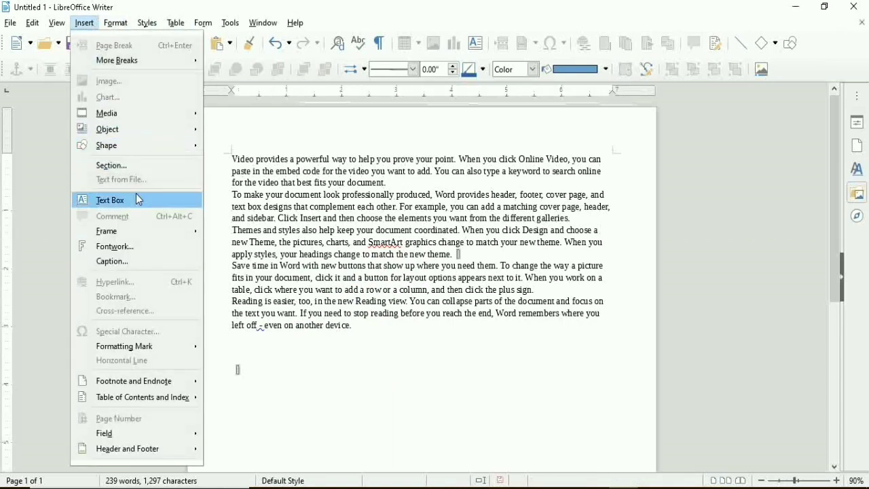
pyautogui.click(138, 166)
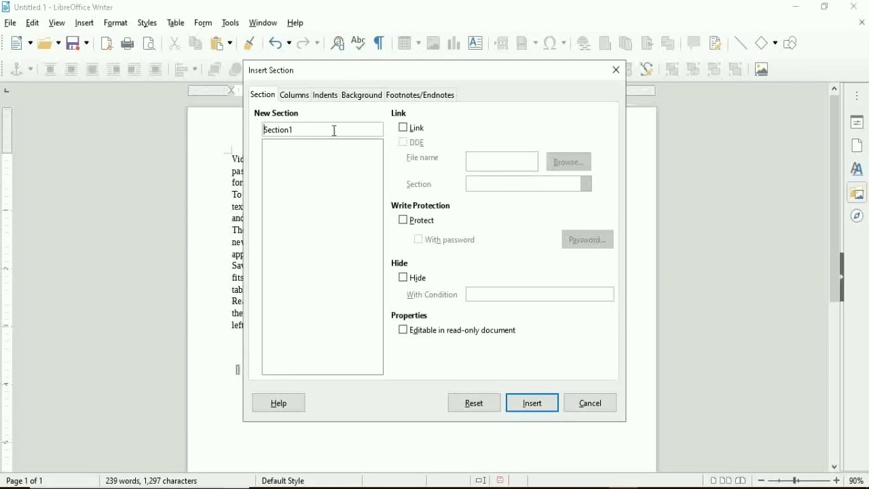
pyautogui.click(570, 407)
# Step: View the frame insertion options and return to normal text editing without inserting a frame
pyautogui.click(84, 23)
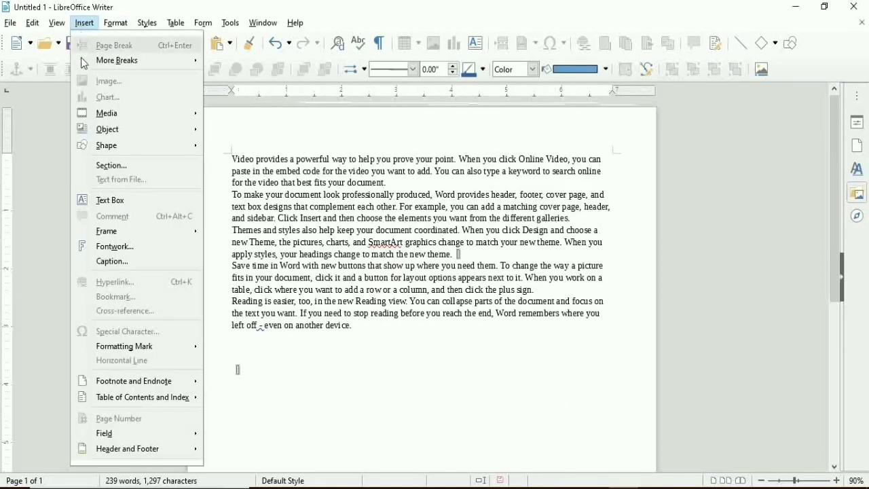
pyautogui.moveTo(123, 231)
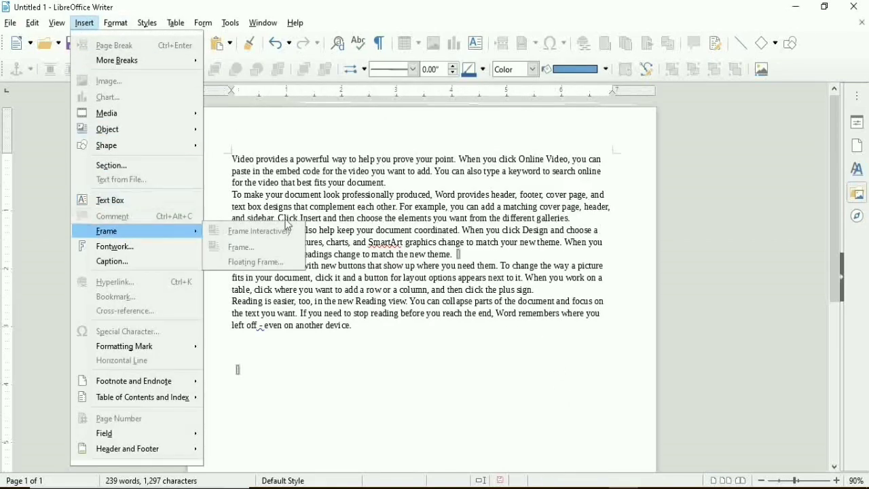
pyautogui.click(258, 231)
pyautogui.press('Escape')
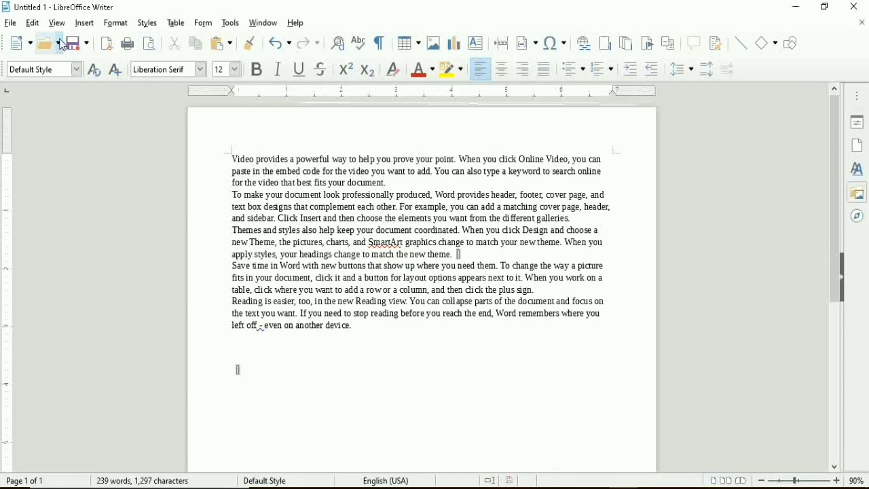
# Step: Insert a comment reading "ghgfhghgf" at the word "Insert" in the second paragraph
pyautogui.click(84, 24)
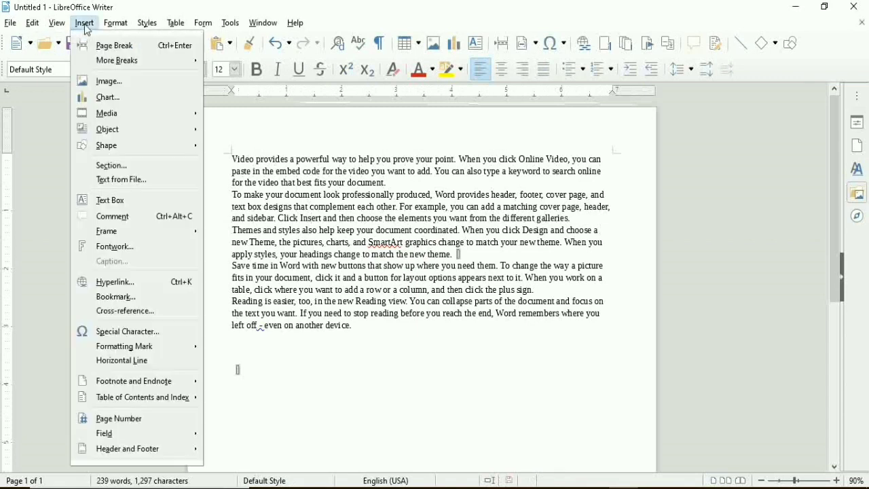
pyautogui.click(123, 225)
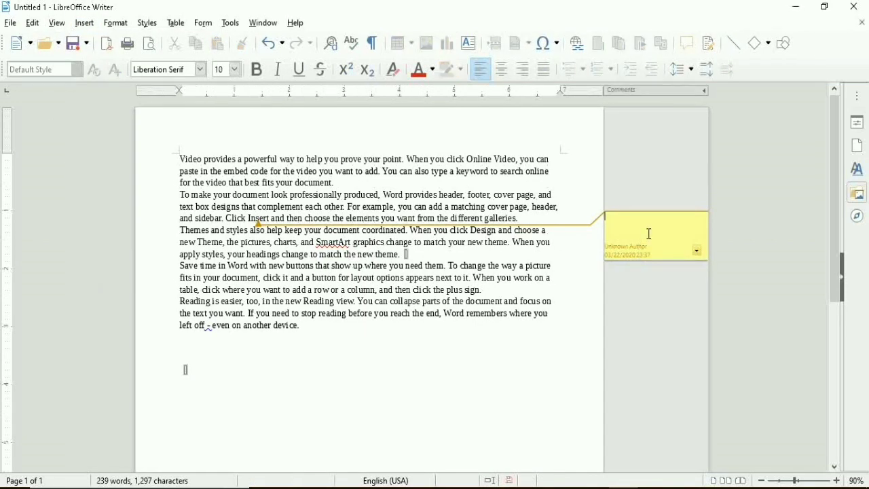
pyautogui.write('ghgfhghgf')
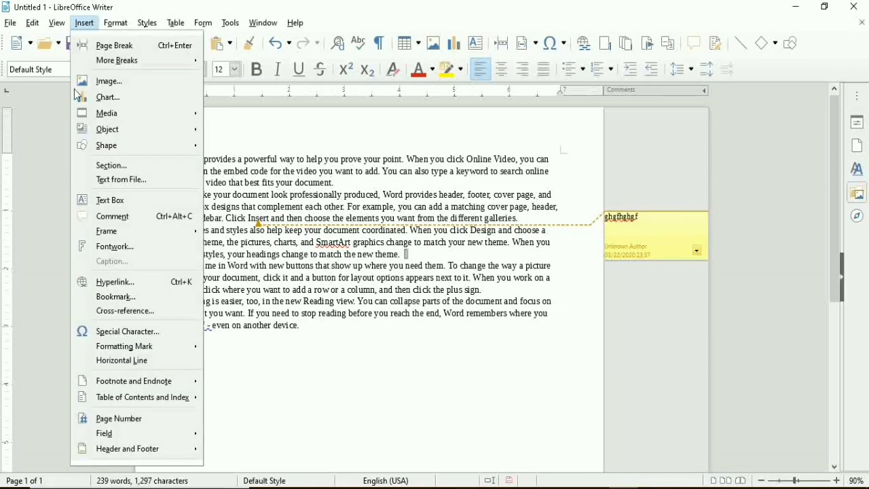
# Step: Add a second comment reading "njnbmnbmnbmn" at the word "button" in the fourth paragraph
pyautogui.click(109, 216)
pyautogui.write('njbmnbmnbmn')
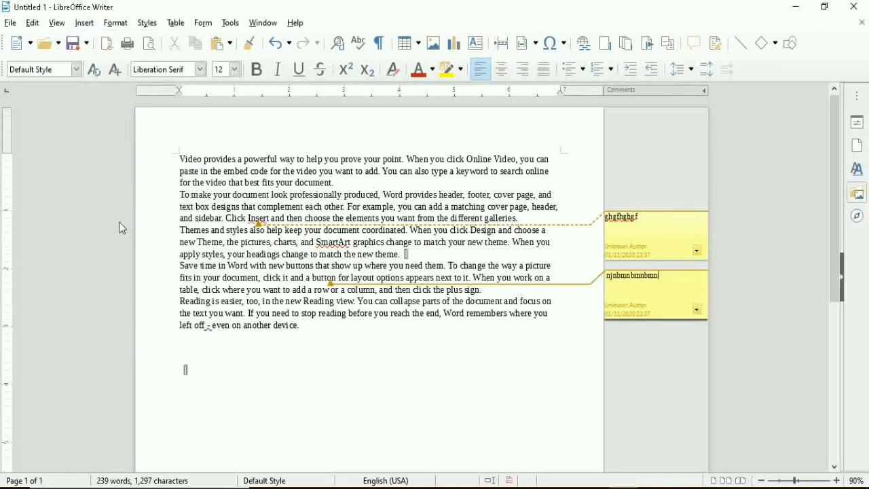
pyautogui.click(219, 277)
# Step: Browse the styles in the Fontwork Gallery and close it without inserting one
pyautogui.click(94, 26)
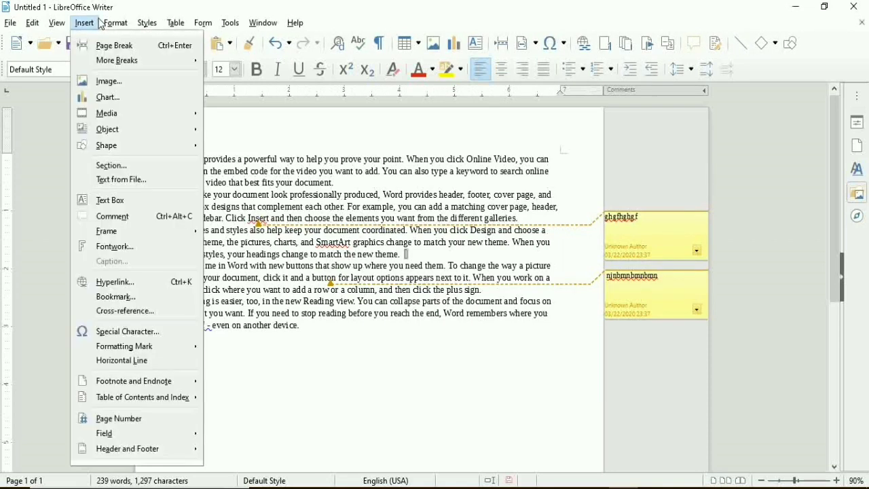
pyautogui.moveTo(118, 238)
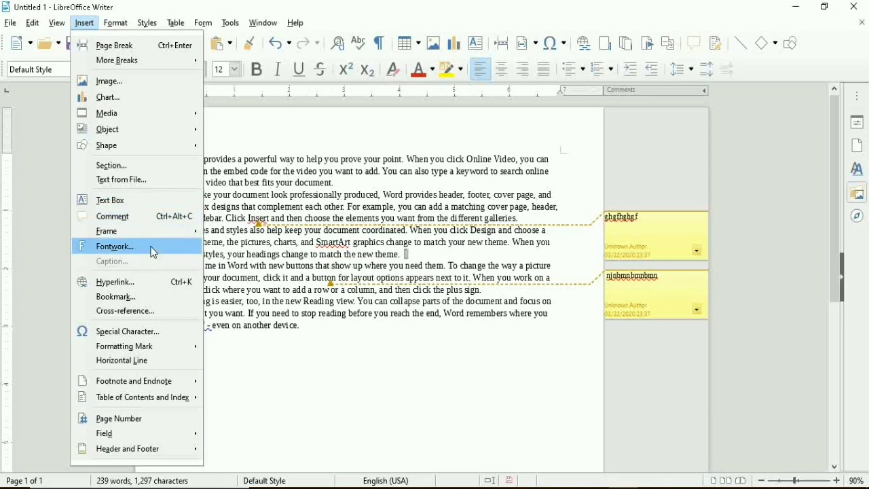
pyautogui.click(151, 247)
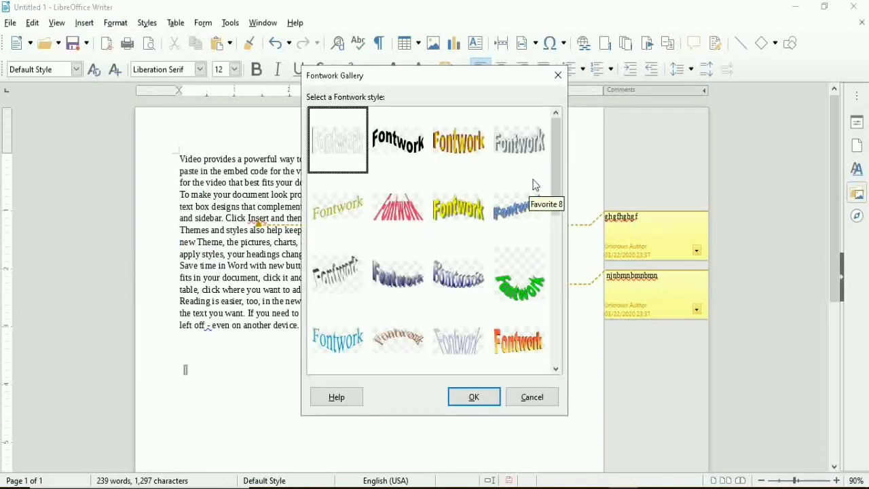
pyautogui.moveTo(555, 178); pyautogui.dragTo(592, 343)
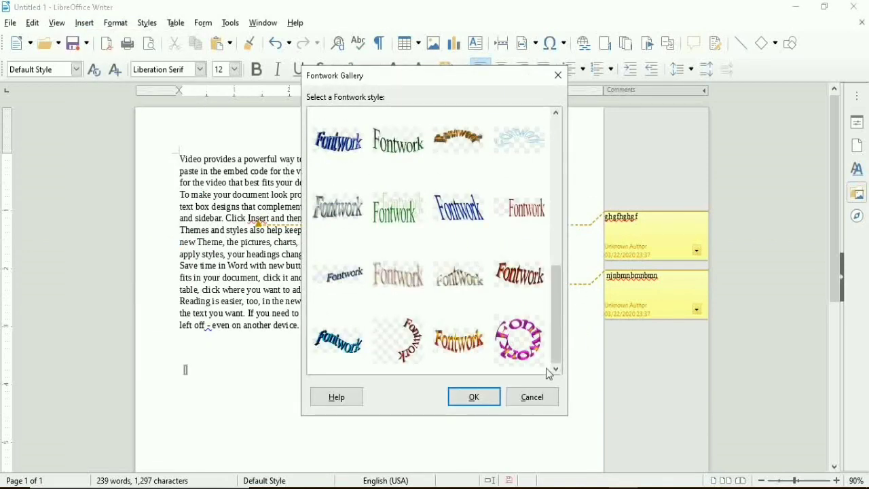
pyautogui.click(540, 399)
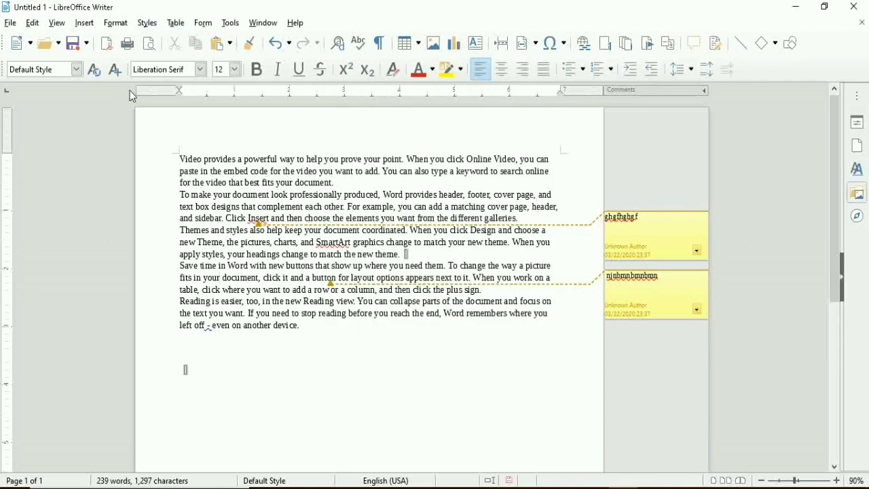
# Step: Undo the insertion of both comments
pyautogui.click(82, 24)
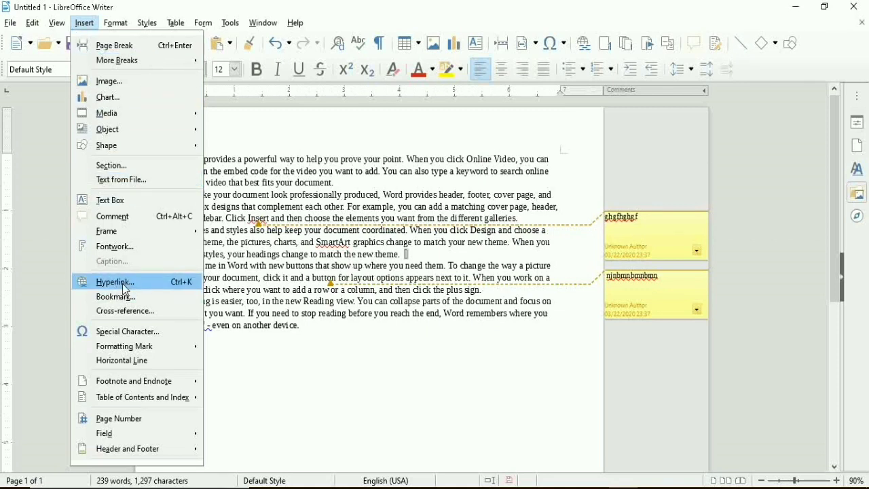
pyautogui.click(316, 341)
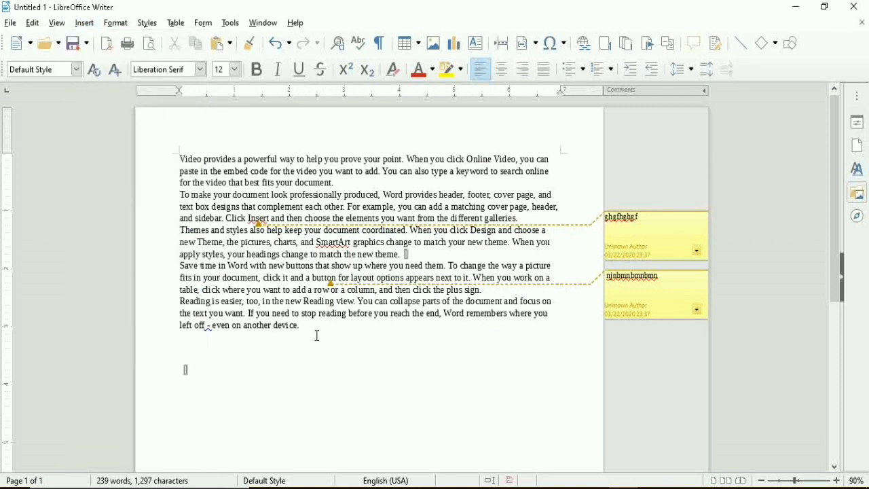
pyautogui.hotkey('ctrl', 'z')
pyautogui.hotkey('ctrl', 'z')
pyautogui.hotkey('ctrl', 'z')
pyautogui.hotkey('ctrl', 'z')
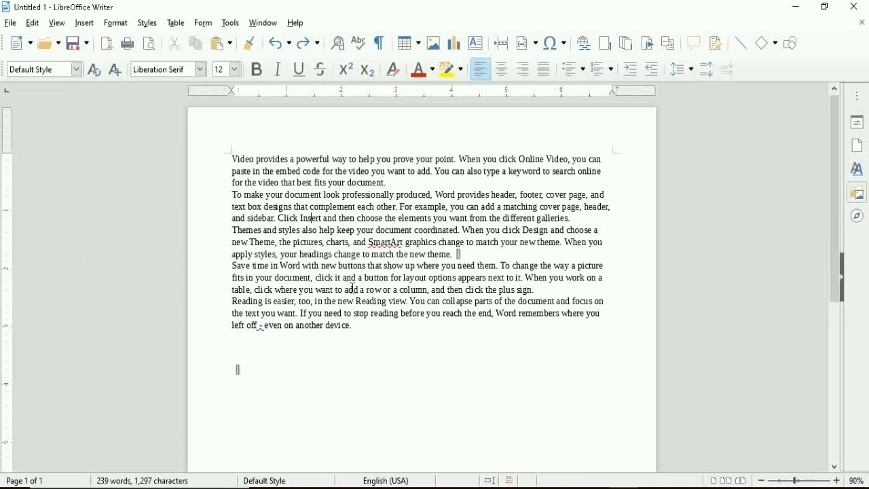
# Step: Start a hyperlink on the text "nd a button fo" in the fourth paragraph
pyautogui.moveTo(399, 280); pyautogui.dragTo(349, 281)
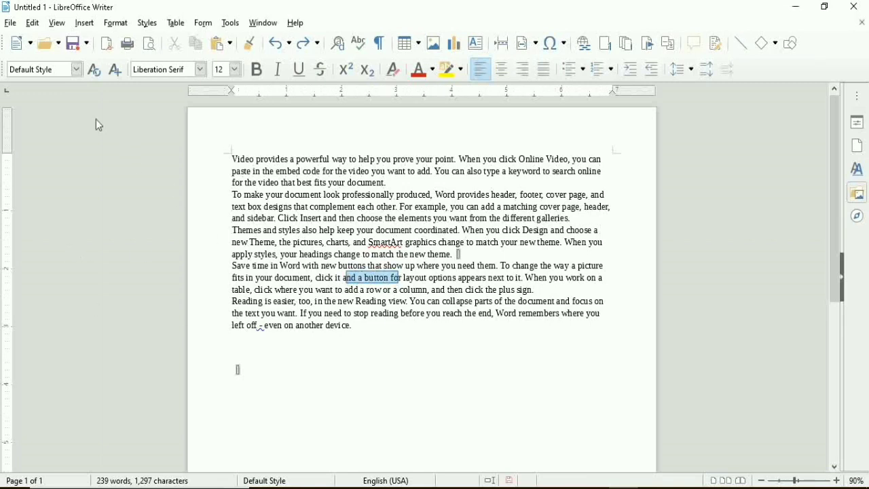
pyautogui.click(84, 23)
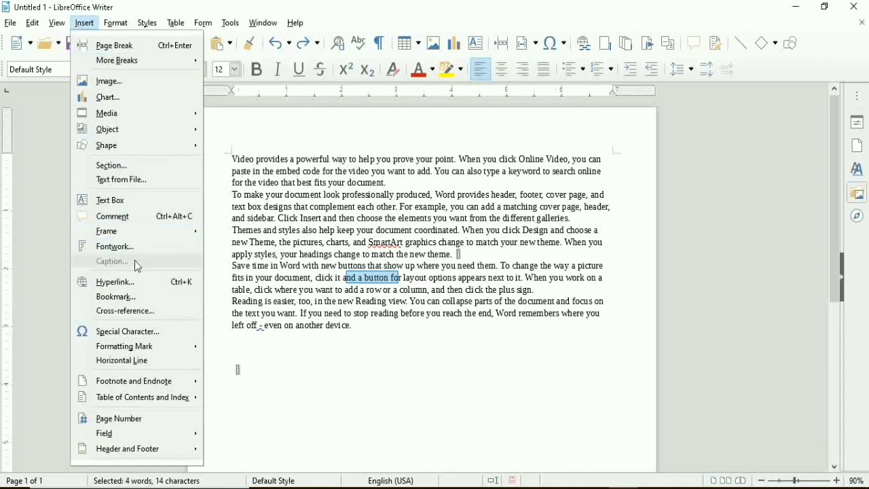
pyautogui.click(178, 281)
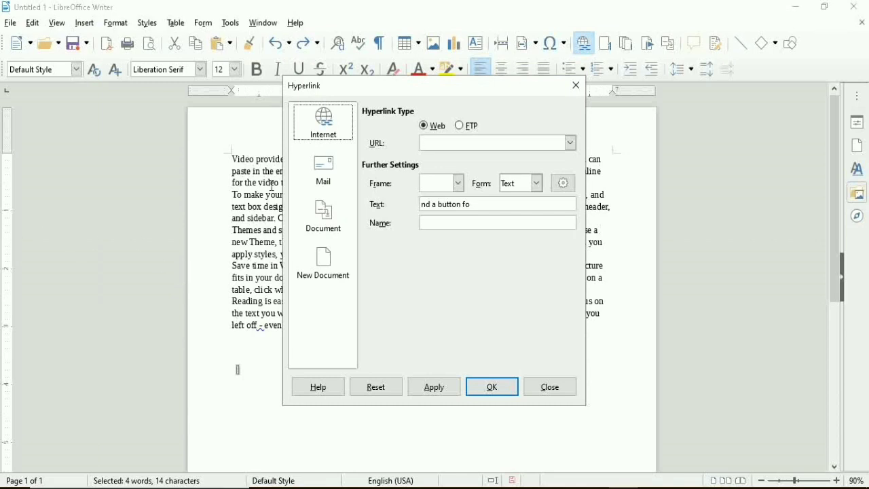
pyautogui.click(443, 145)
# Step: Link the selected text "nd a button fo" to the existing document E:\DEEPA\pooja.docx
pyautogui.click(329, 215)
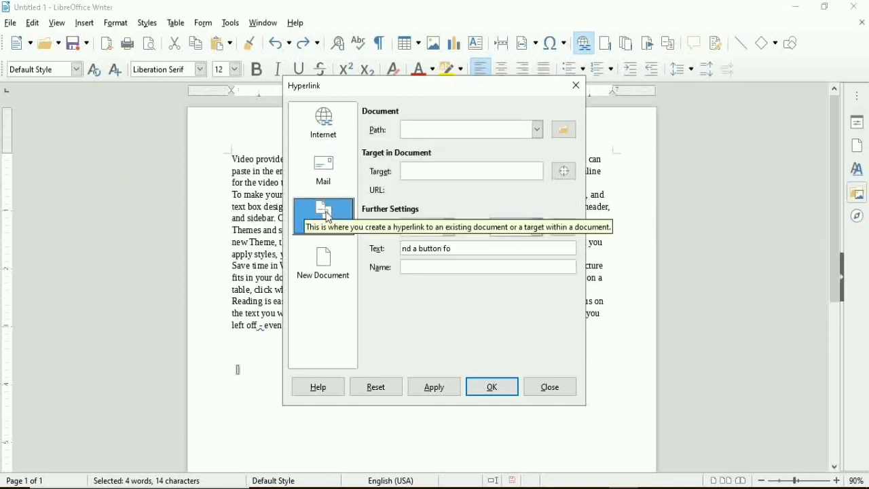
pyautogui.click(573, 132)
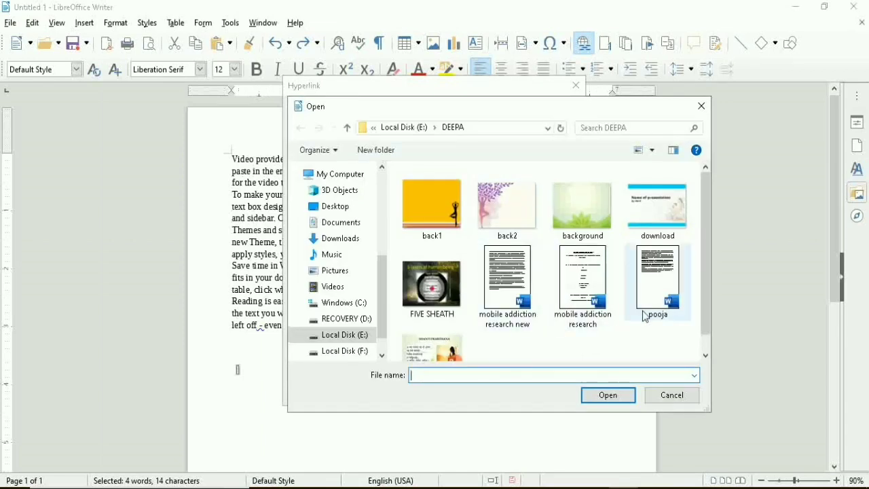
pyautogui.click(647, 316)
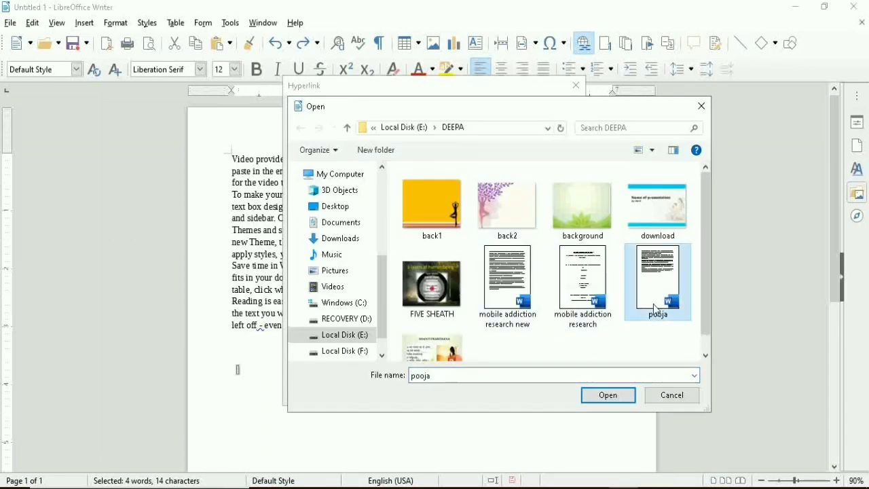
pyautogui.click(609, 395)
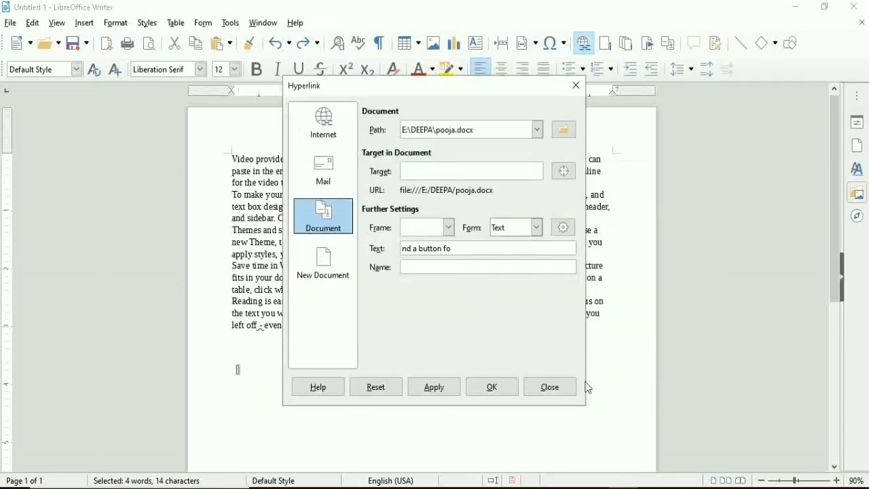
pyautogui.click(446, 394)
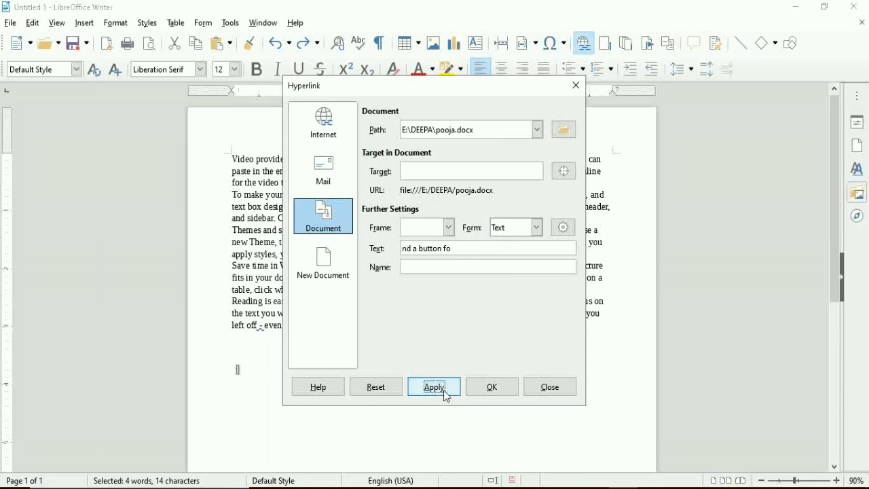
pyautogui.click(491, 393)
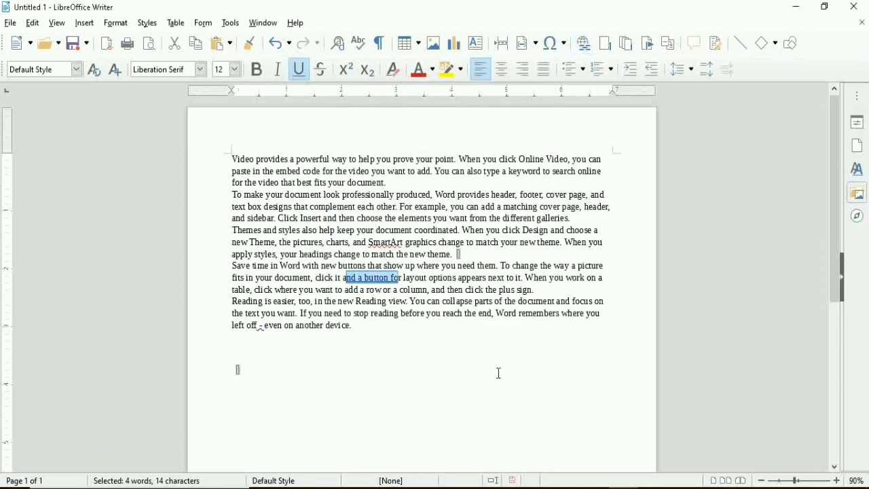
# Step: Follow the new hyperlink to view the linked document in Word, and close the open Word documents to return to Writer
pyautogui.click(386, 279)
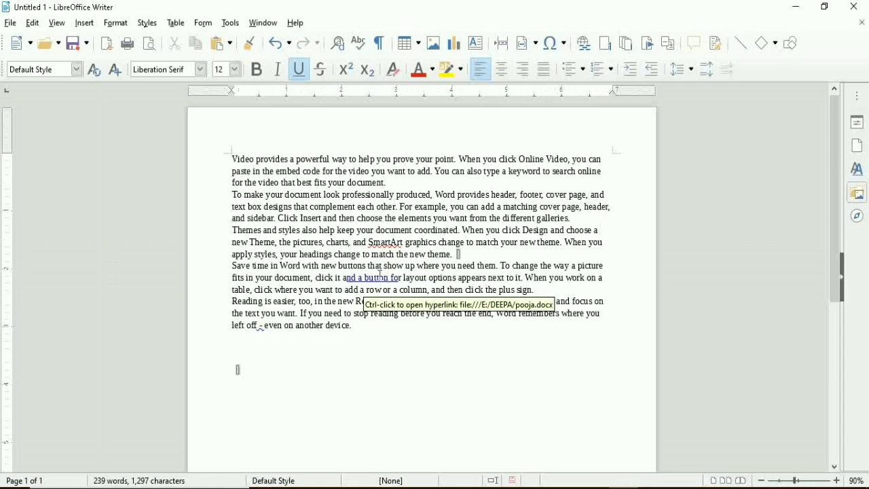
pyautogui.keyDown('ctrl'); pyautogui.click(383, 286); pyautogui.keyUp('ctrl')
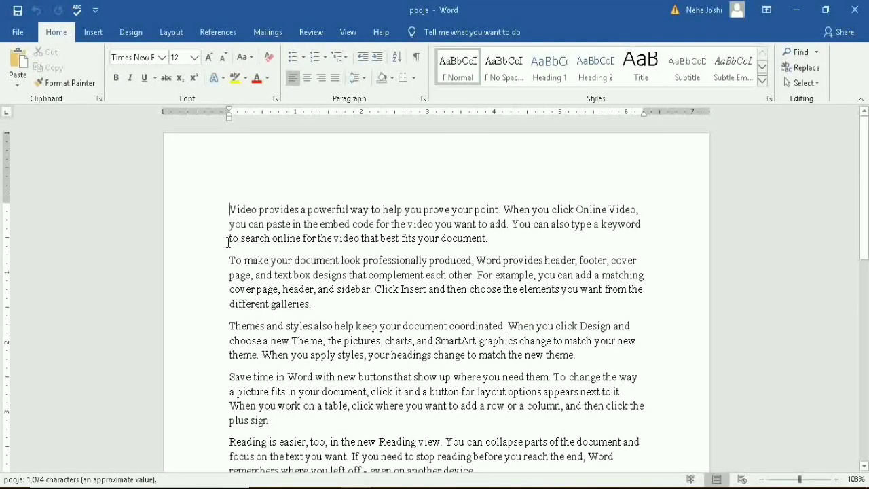
pyautogui.click(862, 7)
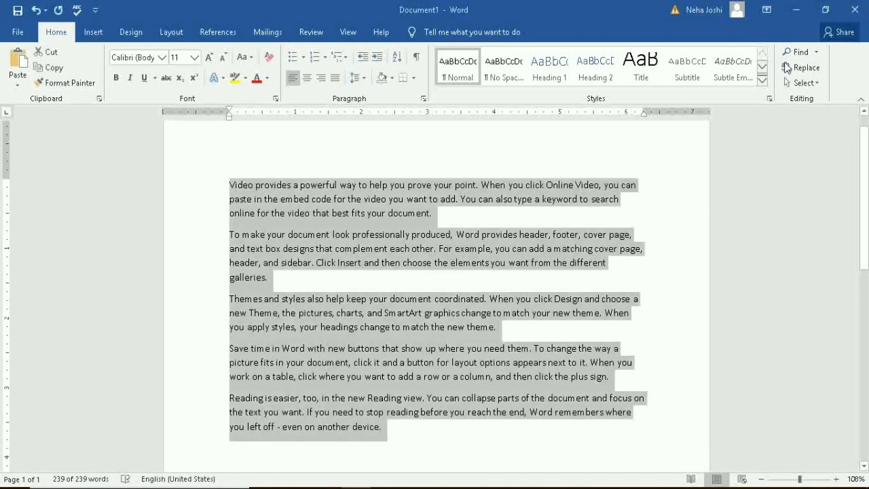
pyautogui.click(857, 10)
pyautogui.click(434, 274)
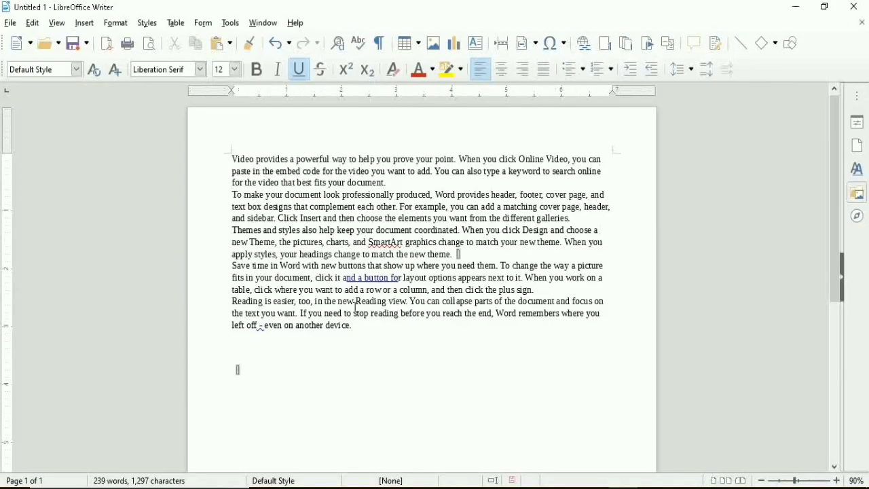
# Step: Remove the hyperlink from the text "nd a button fo" in the fourth paragraph
pyautogui.rightClick(366, 280)
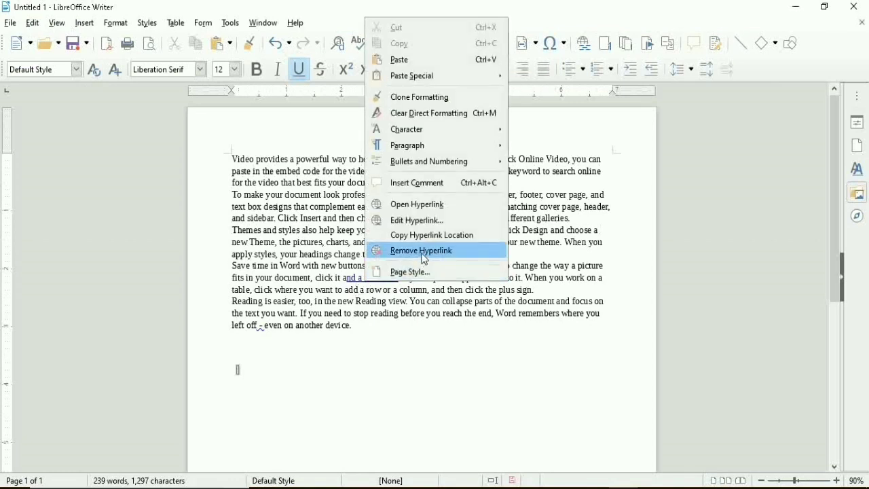
pyautogui.click(422, 251)
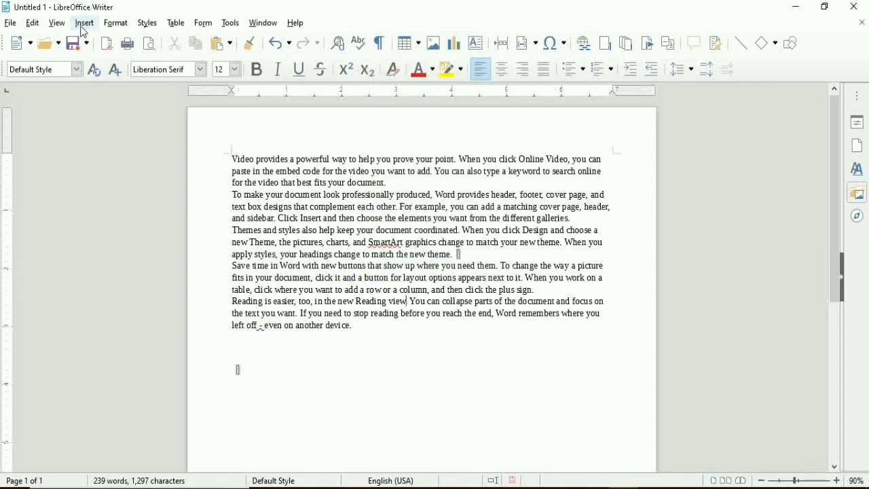
# Step: Insert a bookmark named "Bookmark 1" on the text "ton for layout" in the fourth paragraph
pyautogui.click(85, 23)
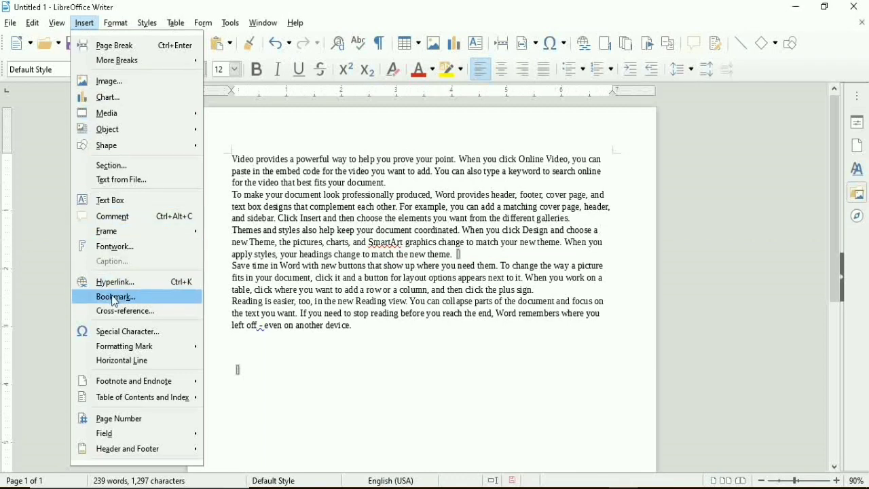
pyautogui.click(388, 266)
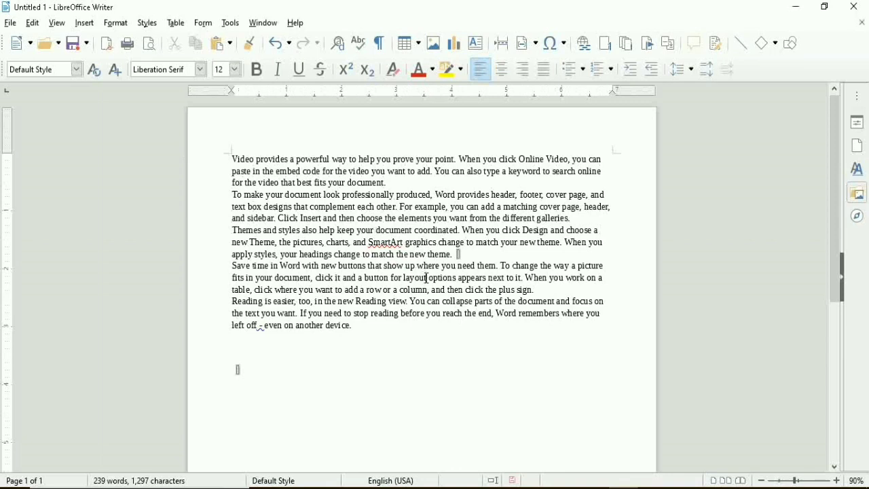
pyautogui.moveTo(427, 278); pyautogui.dragTo(377, 278)
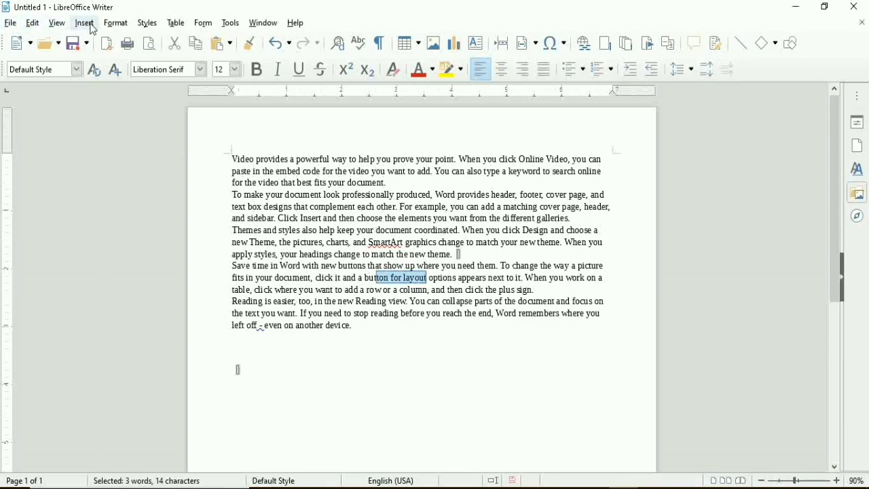
pyautogui.click(85, 24)
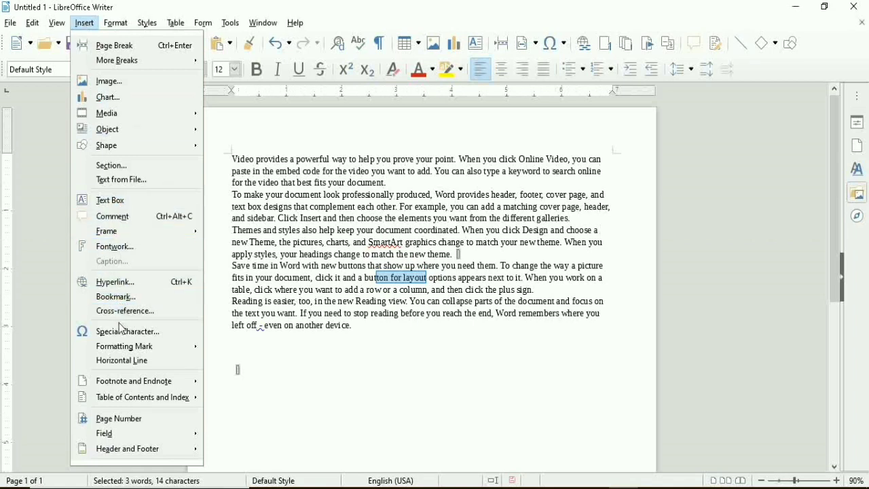
pyautogui.click(122, 299)
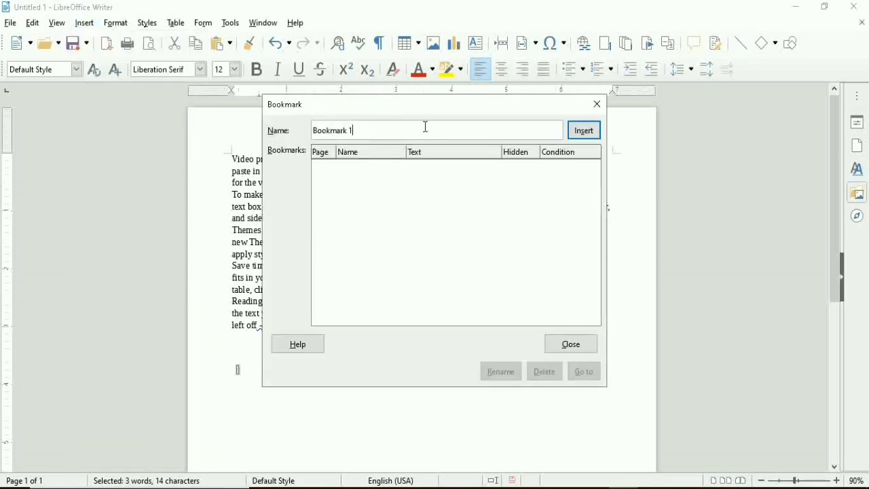
pyautogui.moveTo(373, 130); pyautogui.dragTo(292, 114)
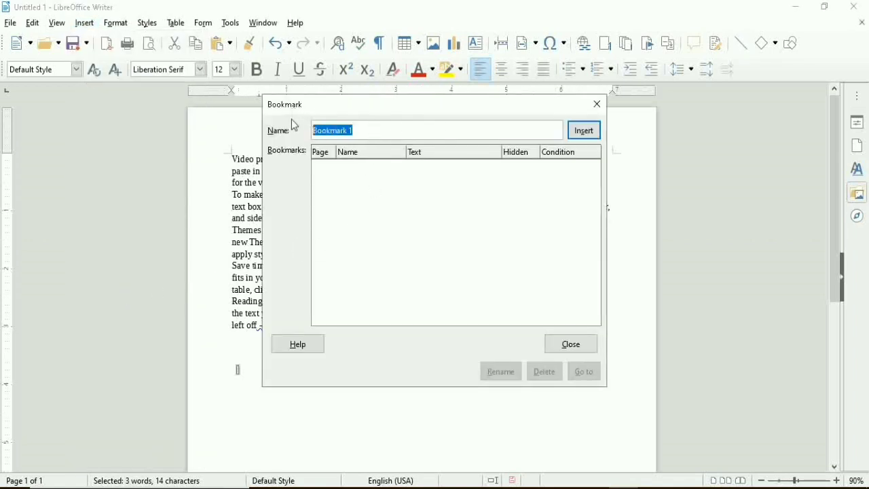
pyautogui.click(376, 134)
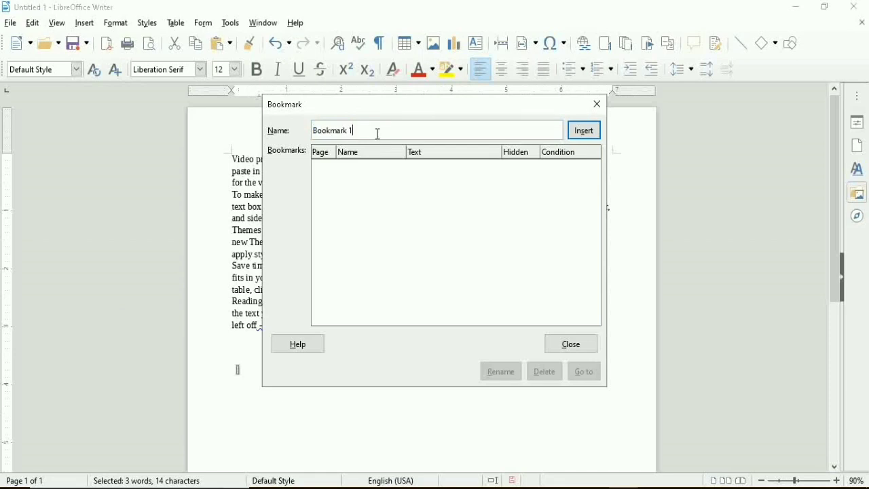
pyautogui.click(586, 134)
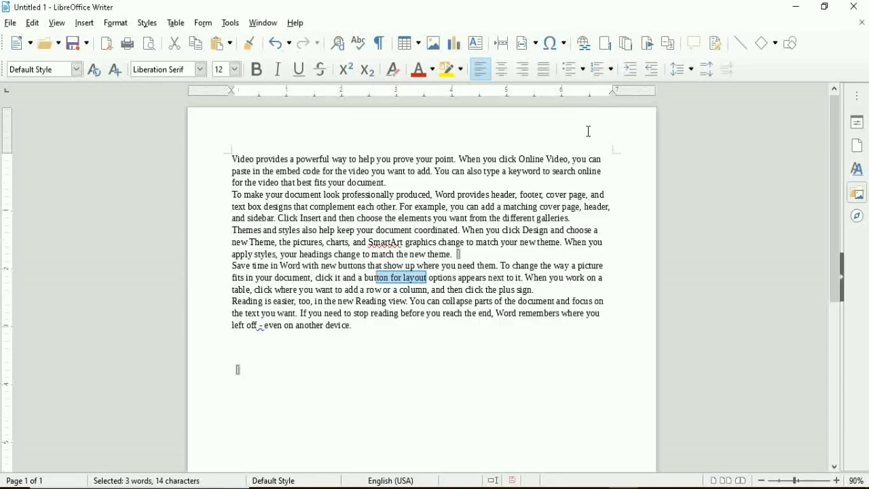
# Step: Go to the text marked by Bookmark 1 from the bookmark list, and delete that bookmark
pyautogui.click(398, 317)
pyautogui.click(91, 27)
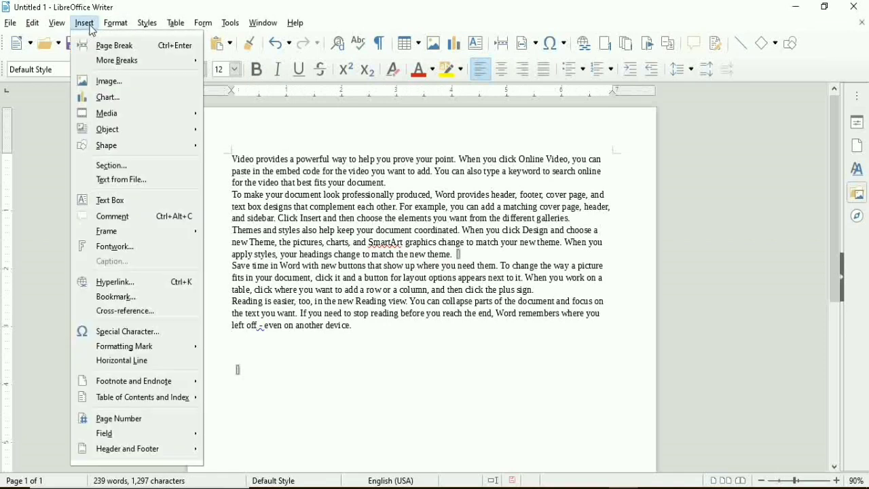
pyautogui.click(124, 298)
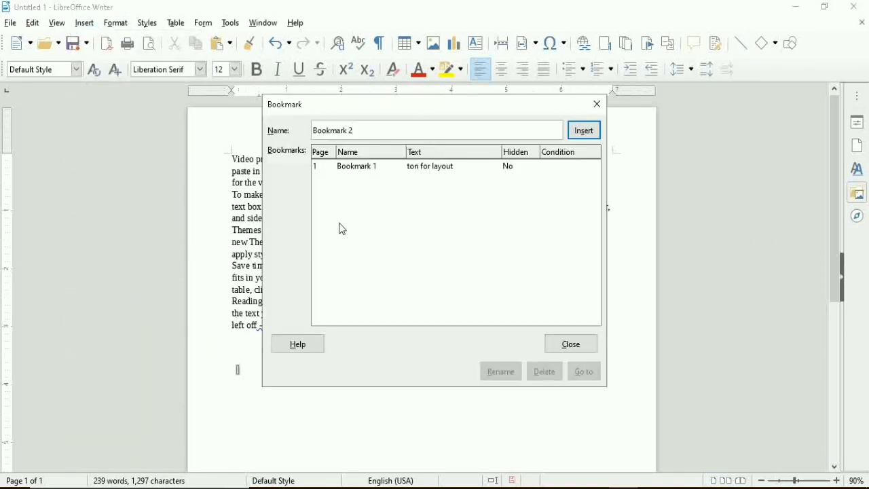
pyautogui.click(494, 171)
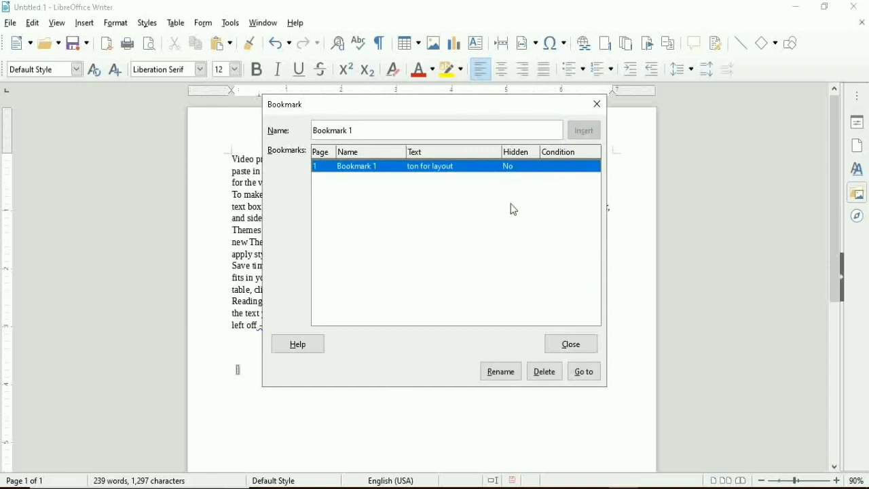
pyautogui.click(584, 372)
pyautogui.moveTo(491, 108); pyautogui.dragTo(302, 296)
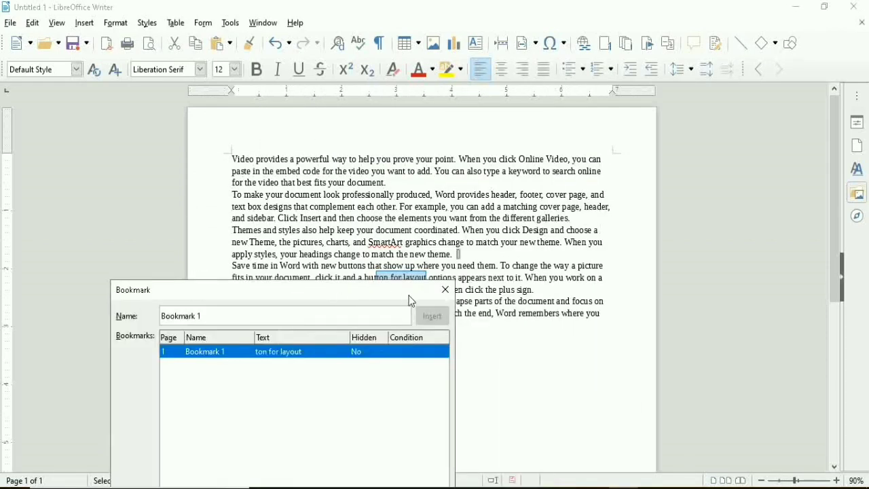
pyautogui.moveTo(411, 301); pyautogui.dragTo(343, 116)
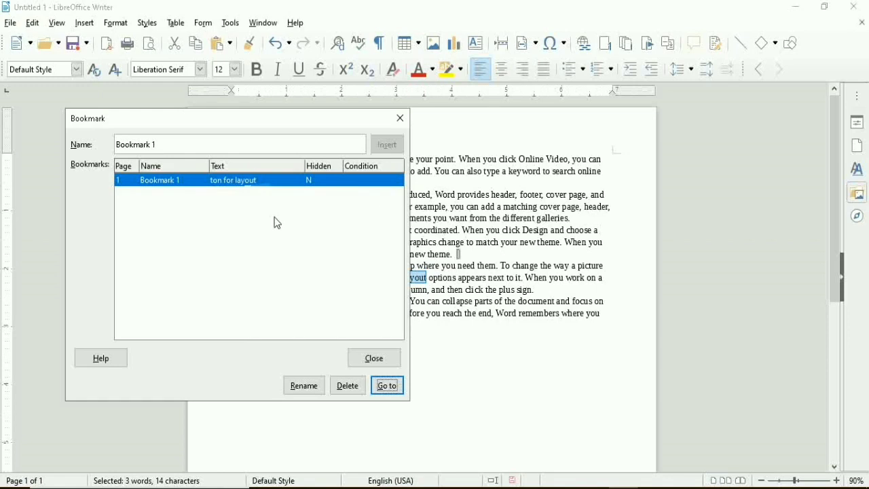
pyautogui.click(351, 394)
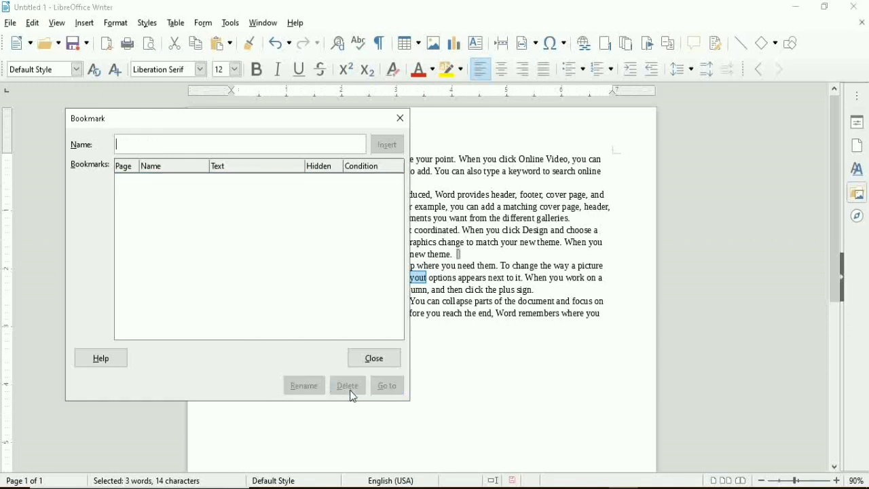
pyautogui.click(400, 121)
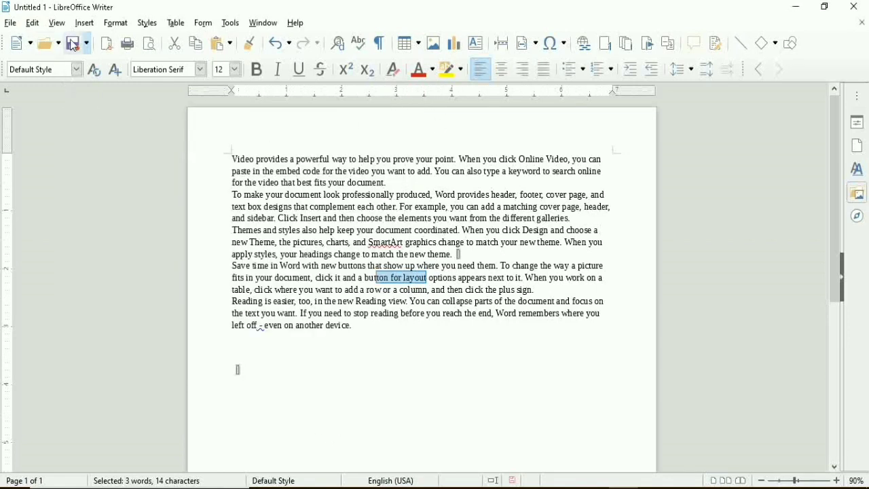
# Step: View the available special characters and close the dialog without inserting one
pyautogui.click(85, 24)
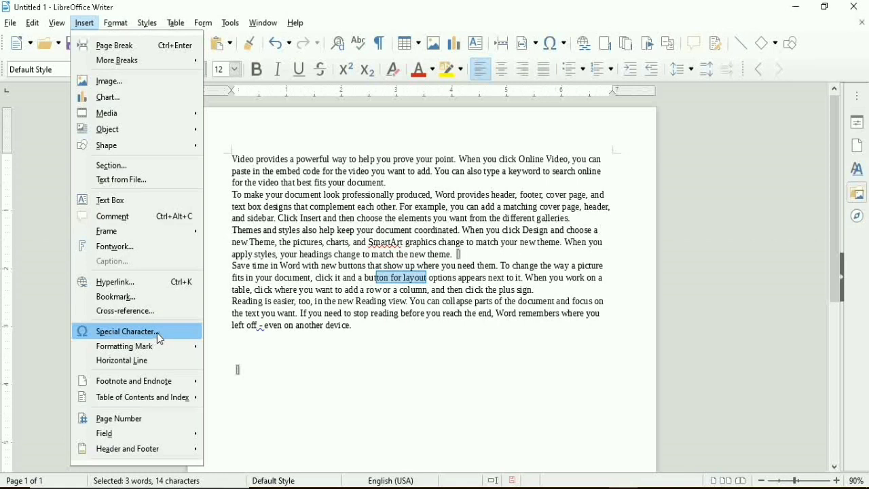
pyautogui.click(157, 333)
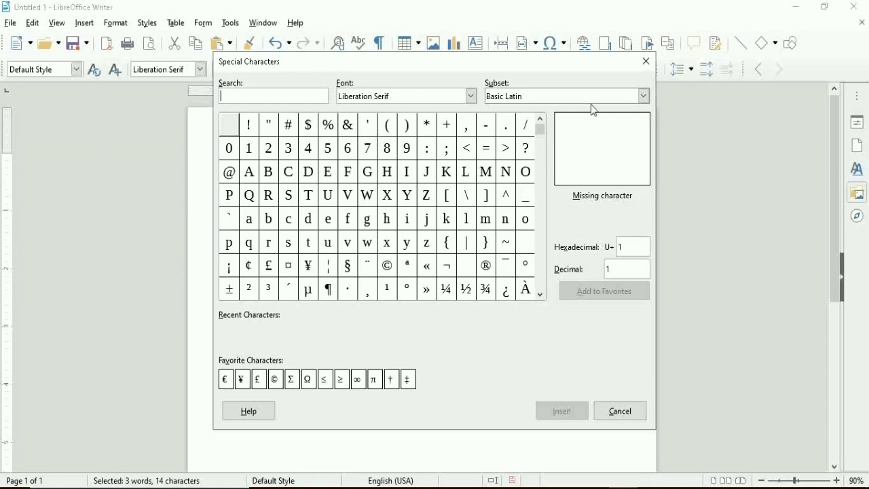
pyautogui.click(646, 60)
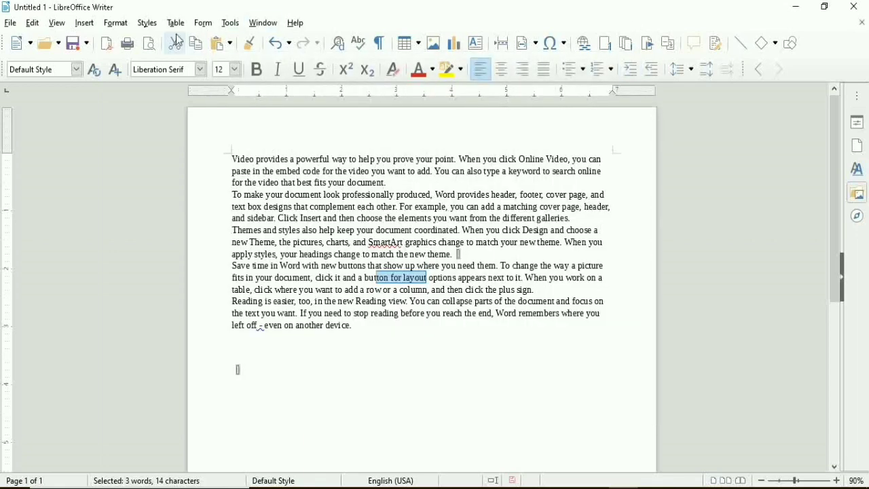
pyautogui.click(114, 29)
pyautogui.click(85, 23)
pyautogui.click(85, 23)
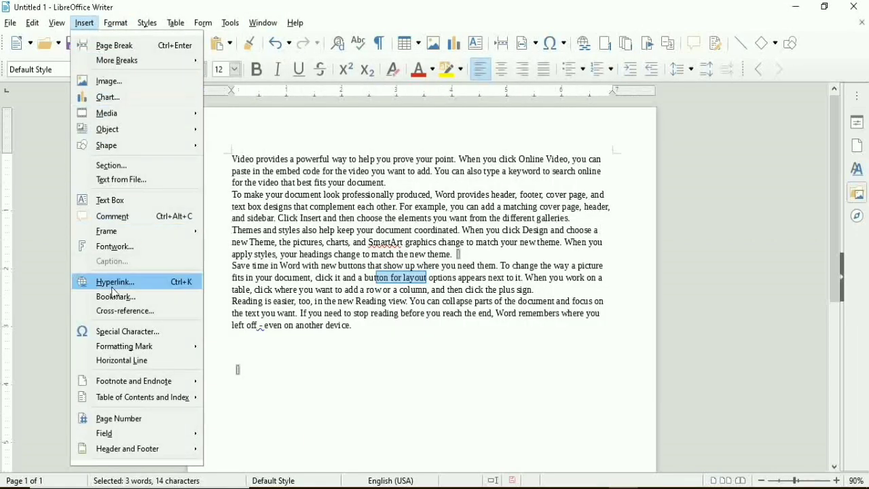
pyautogui.moveTo(160, 386)
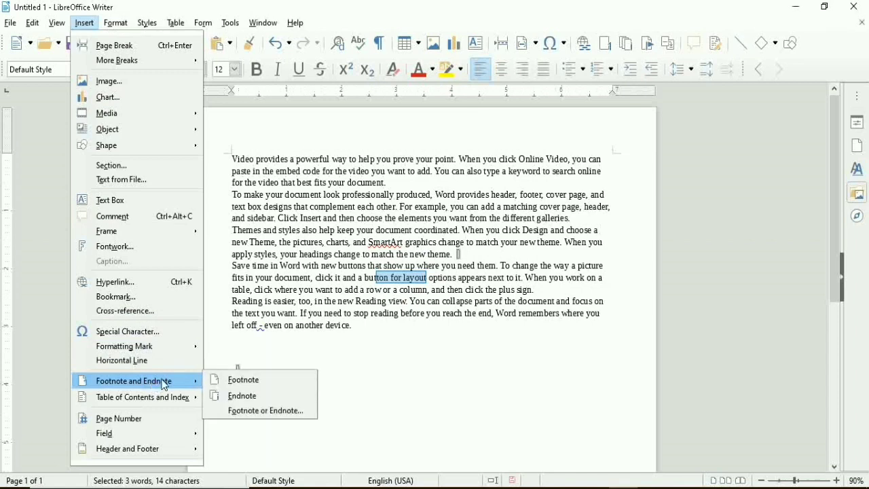
pyautogui.click(322, 354)
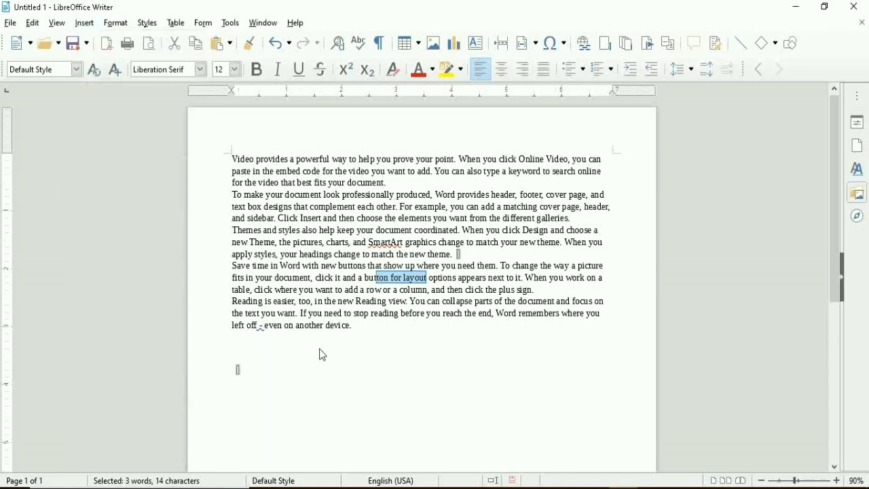
# Step: Insert a footnote inside the word "Click" in the second paragraph with the text "cfgfdgfgfgf", and return to its anchor
pyautogui.click(273, 347)
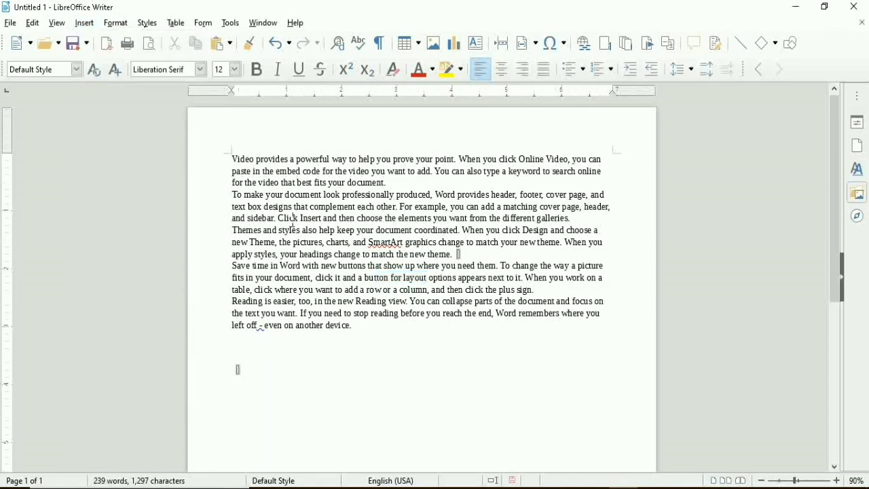
pyautogui.click(95, 26)
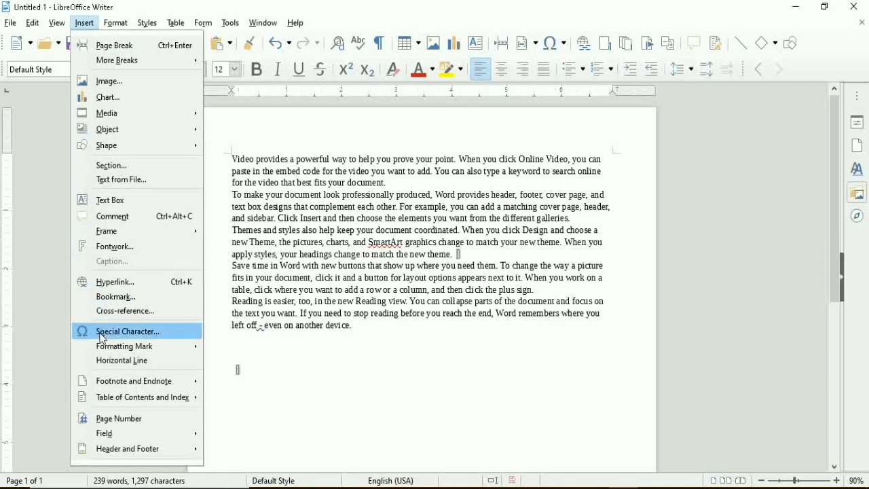
pyautogui.moveTo(136, 385)
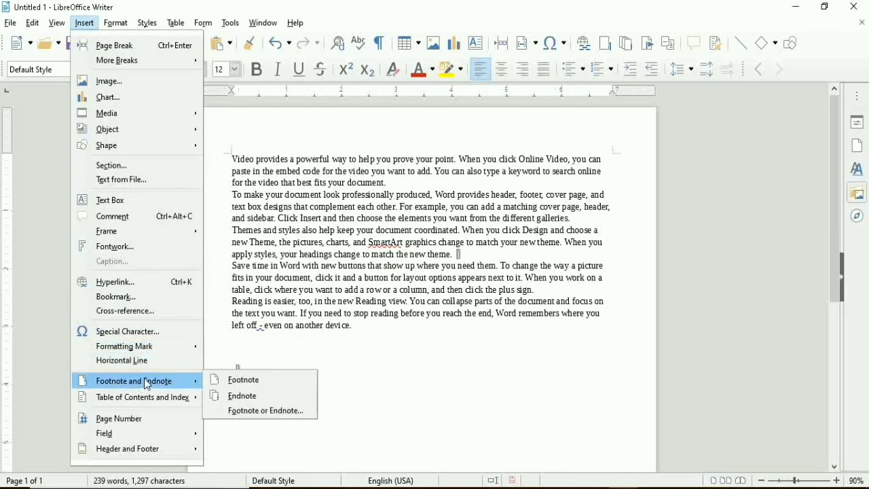
pyautogui.click(234, 381)
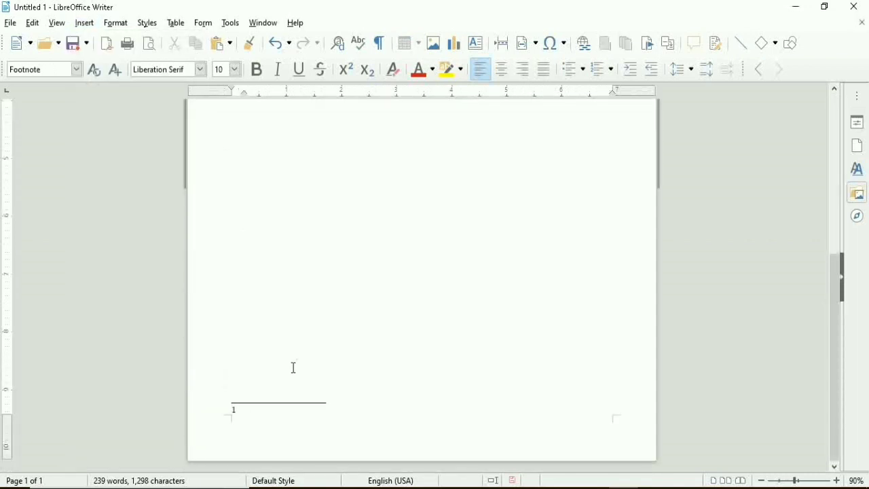
pyautogui.write('cfgdgfgfgf')
pyautogui.moveTo(830, 314); pyautogui.dragTo(836, 117)
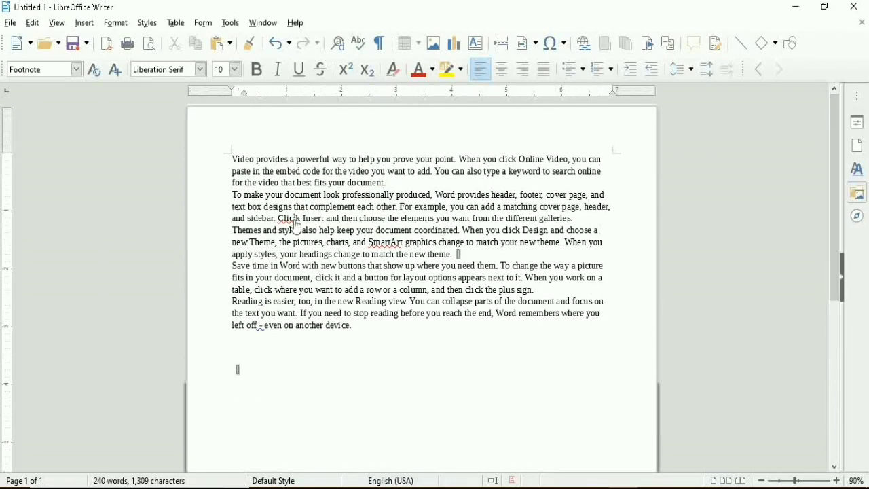
pyautogui.moveTo(296, 225)
# Step: Insert an endnote at the end of the last paragraph with the text "bnbnmbvnmv", and return to its anchor
pyautogui.click(85, 23)
pyautogui.moveTo(127, 378)
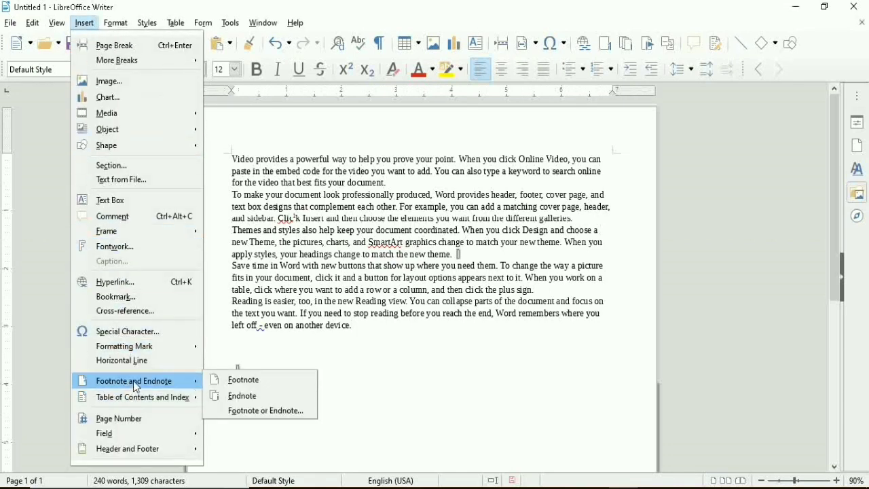
pyautogui.click(249, 395)
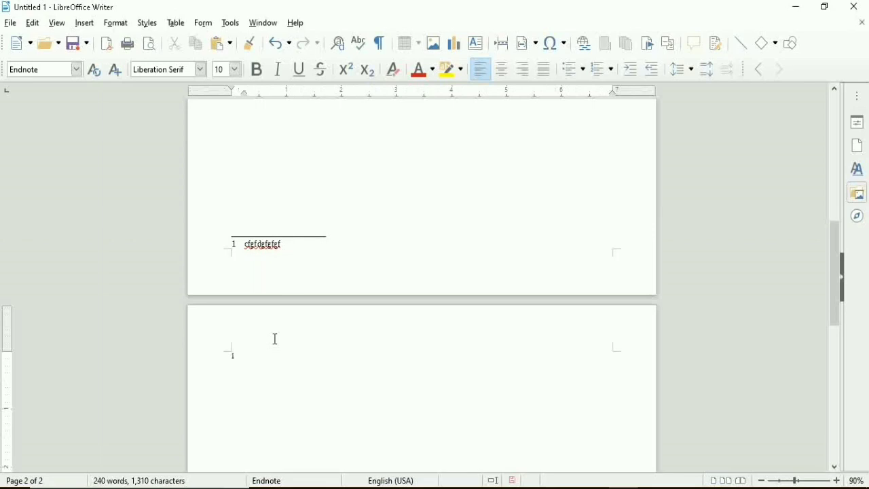
pyautogui.write('bnbnmbvnmv')
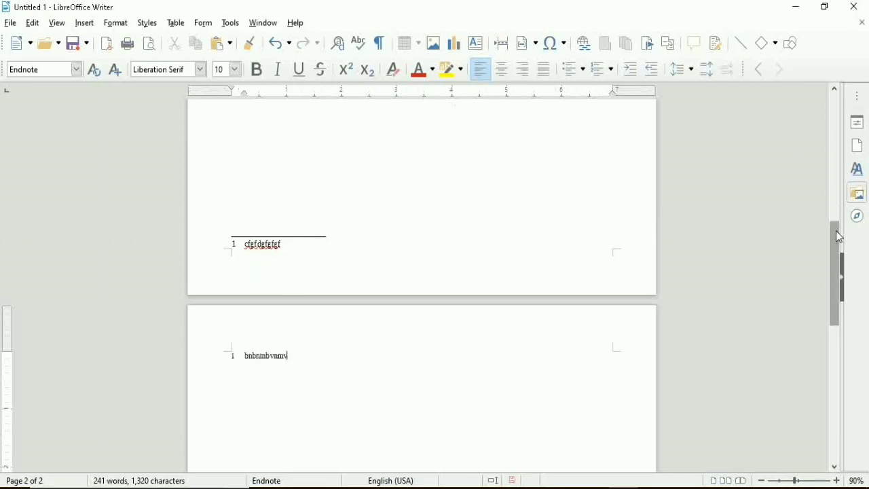
pyautogui.moveTo(835, 230); pyautogui.dragTo(822, 96)
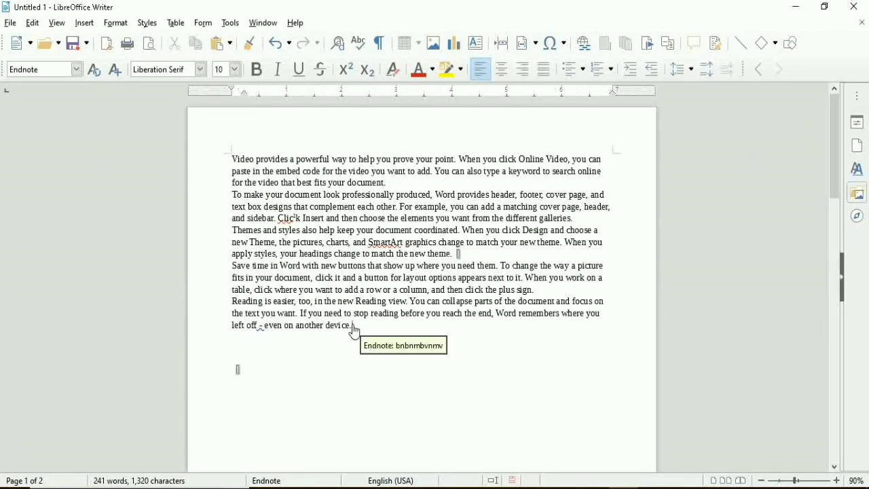
# Step: View the settings for inserting a table of contents, index or bibliography, and close them without inserting anything
pyautogui.click(85, 23)
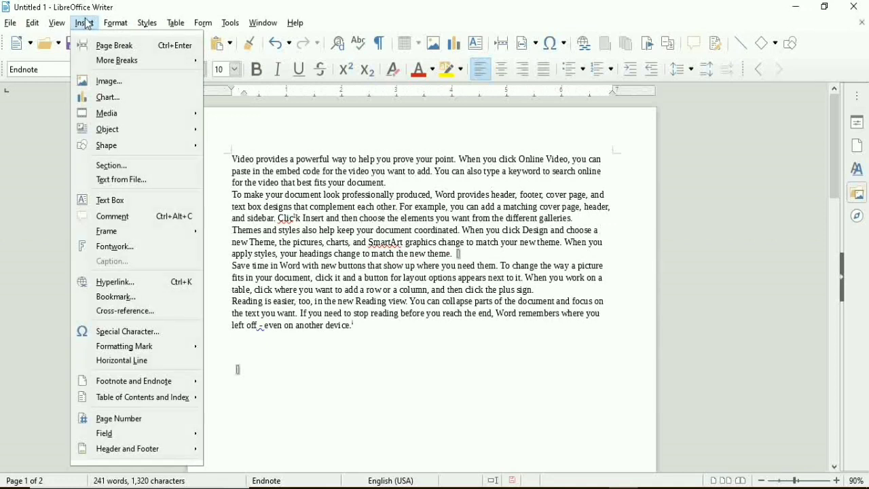
pyautogui.moveTo(121, 399)
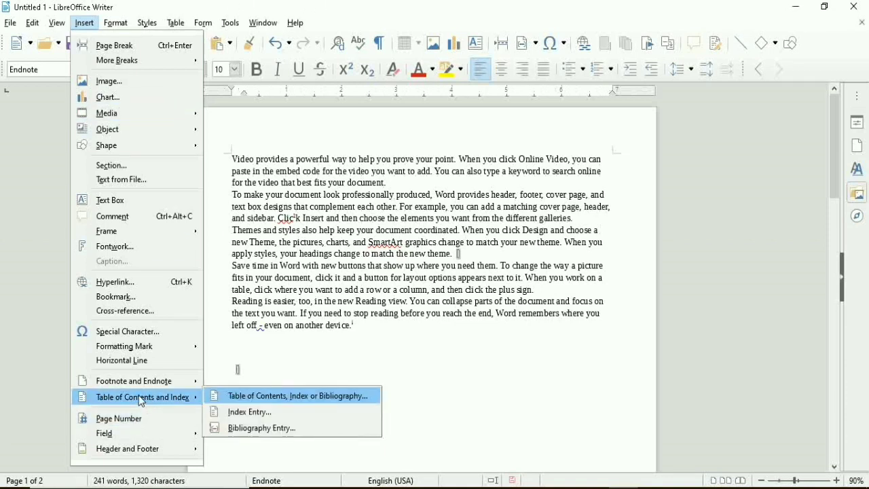
pyautogui.click(237, 396)
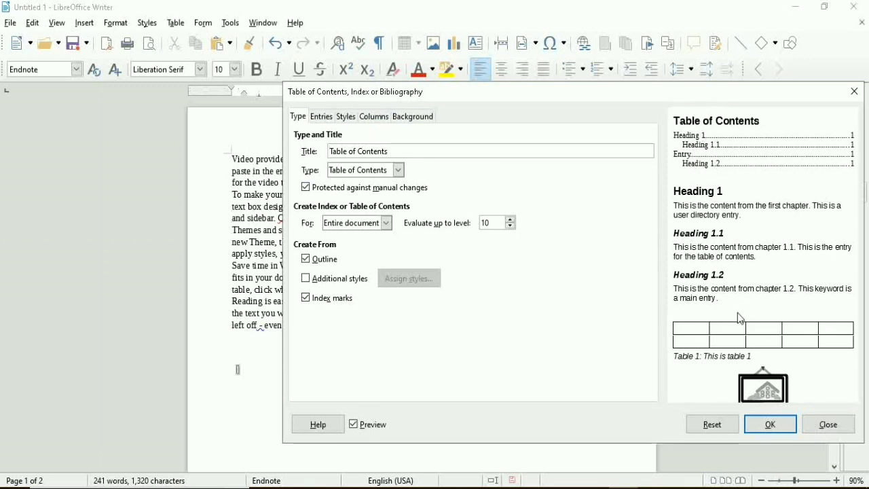
pyautogui.click(855, 91)
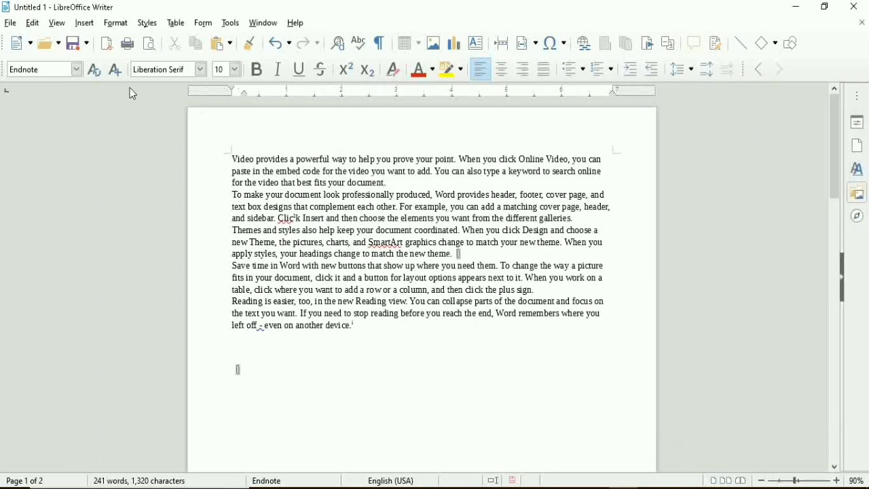
# Step: Add a header to all page styles and return to the first page
pyautogui.click(84, 23)
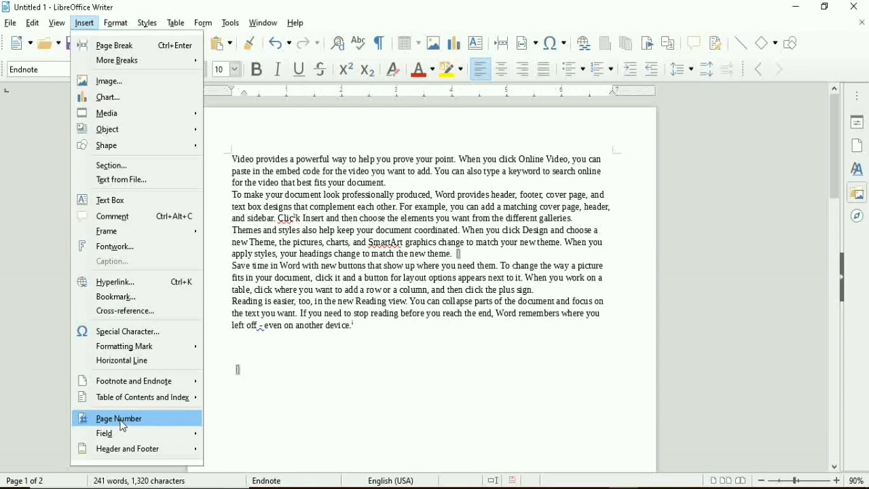
pyautogui.moveTo(124, 454)
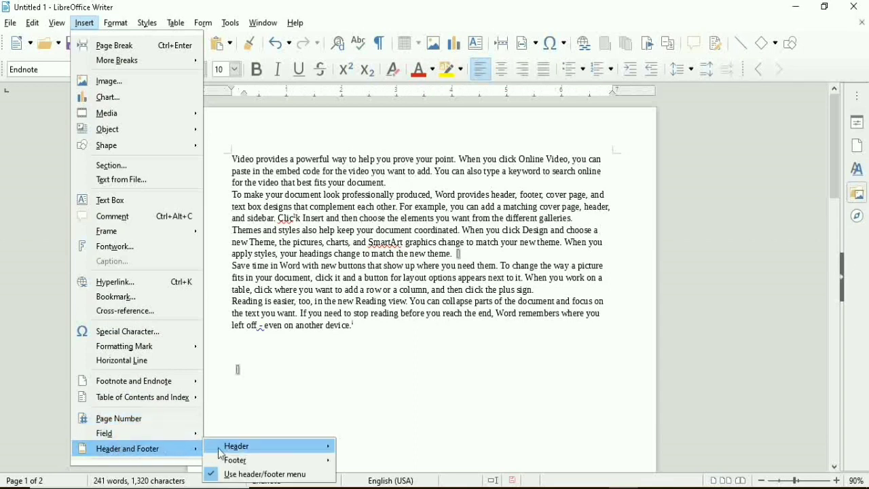
pyautogui.moveTo(230, 454)
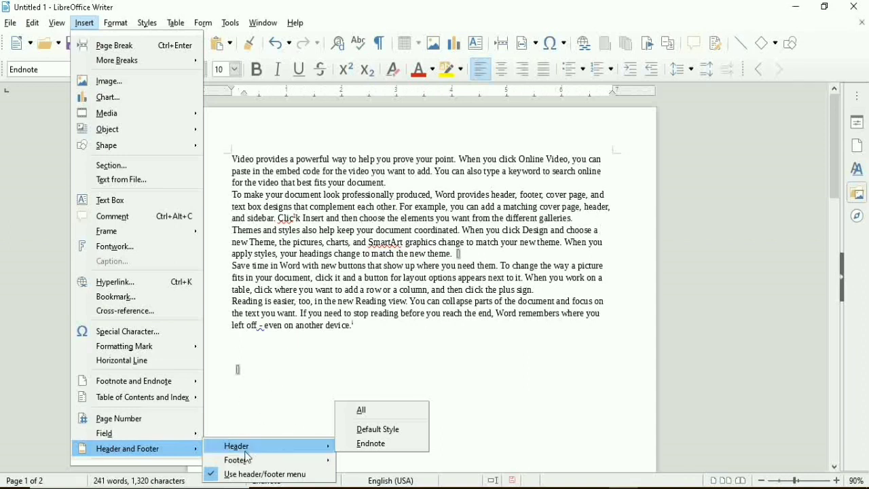
pyautogui.click(368, 411)
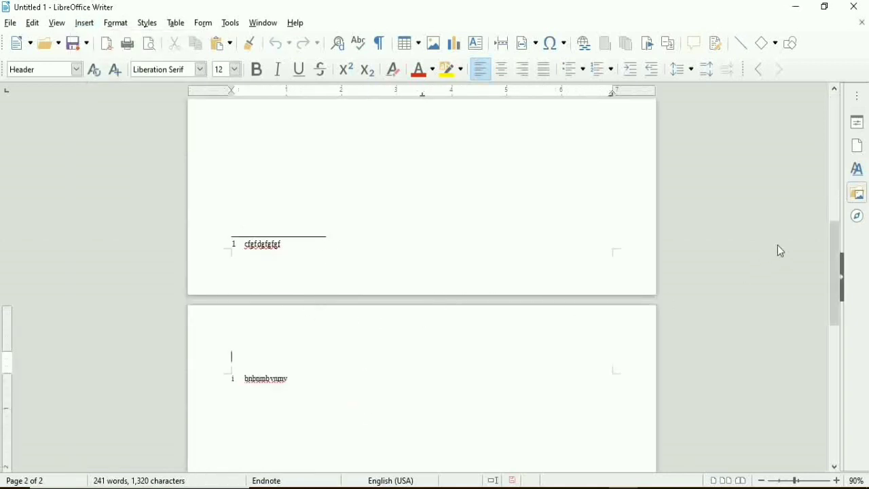
pyautogui.moveTo(835, 271); pyautogui.dragTo(826, 105)
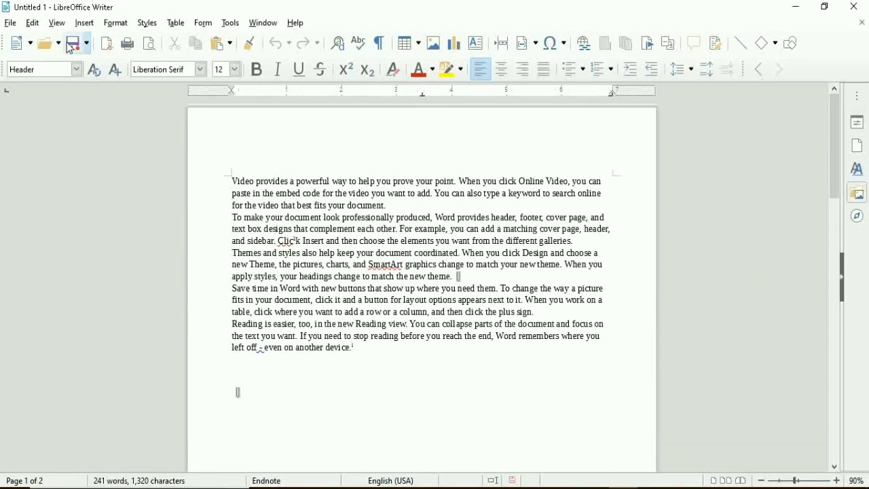
pyautogui.click(84, 23)
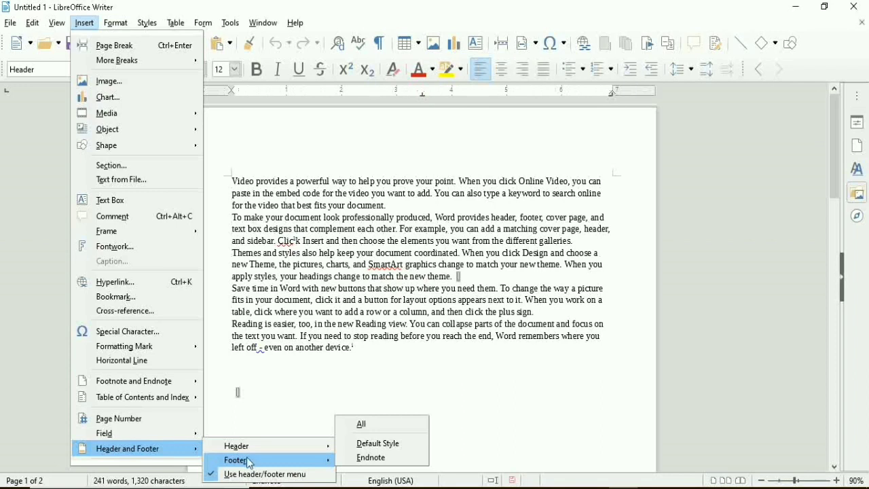
pyautogui.click(242, 391)
pyautogui.click(84, 23)
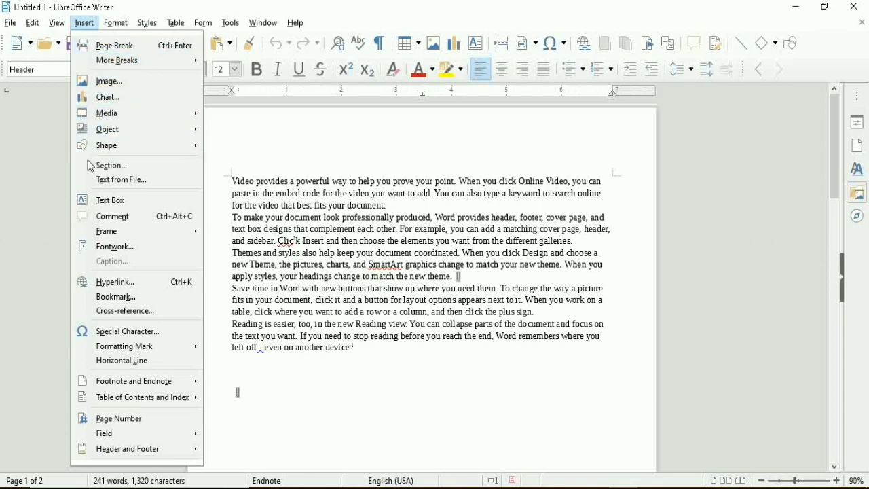
pyautogui.click(116, 23)
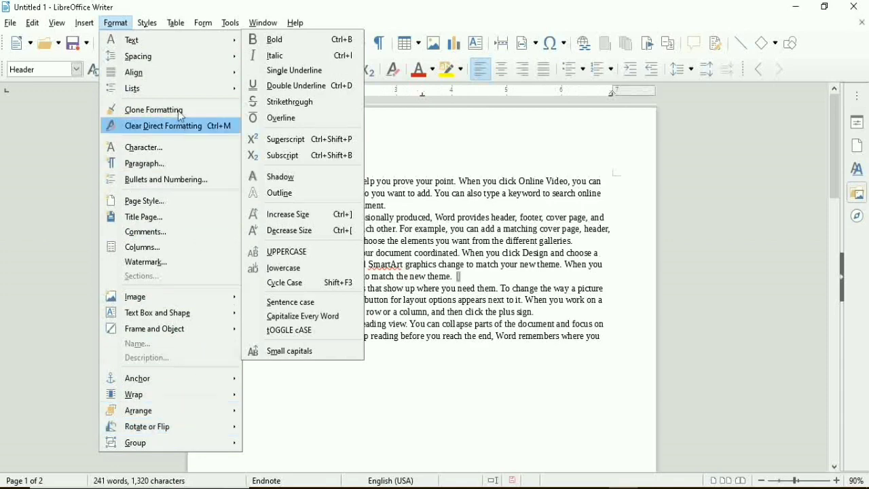
pyautogui.moveTo(145, 30)
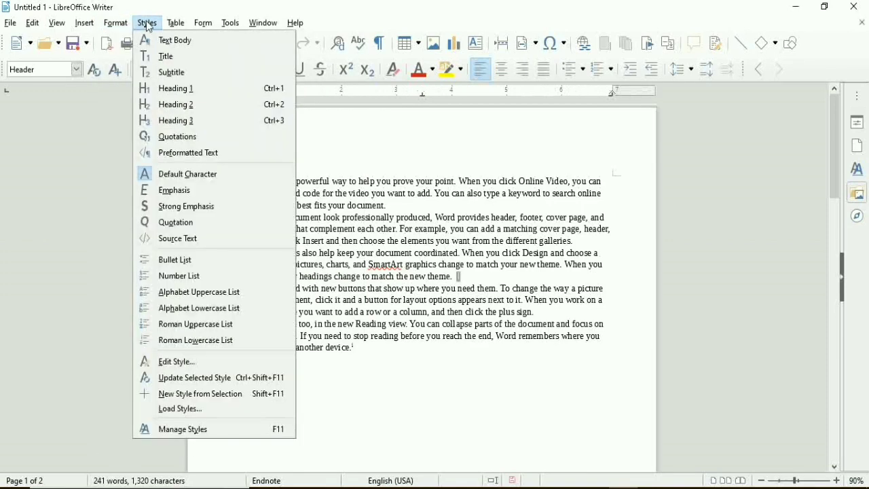